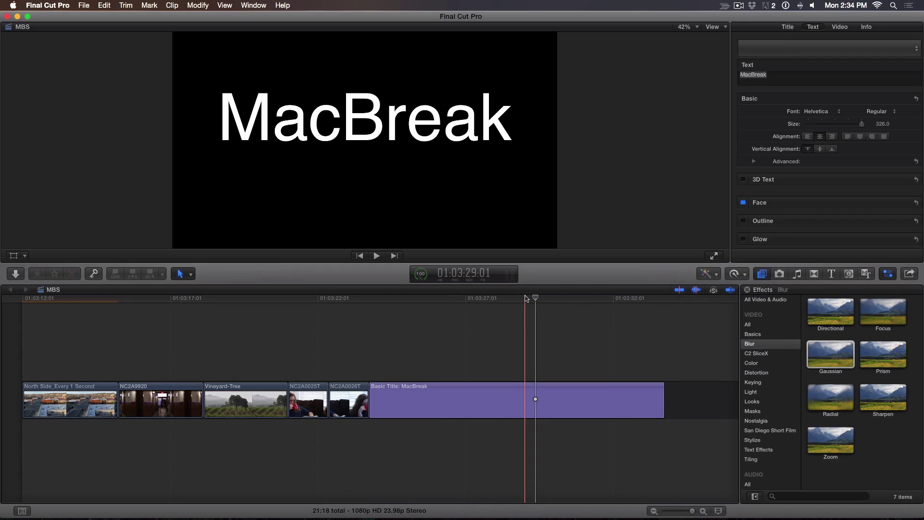
# Park the playhead inside the MacBreak title clip and turn the title into 3D text
pyautogui.click(533, 307)
pyautogui.moveTo(532, 307); pyautogui.dragTo(464, 307)
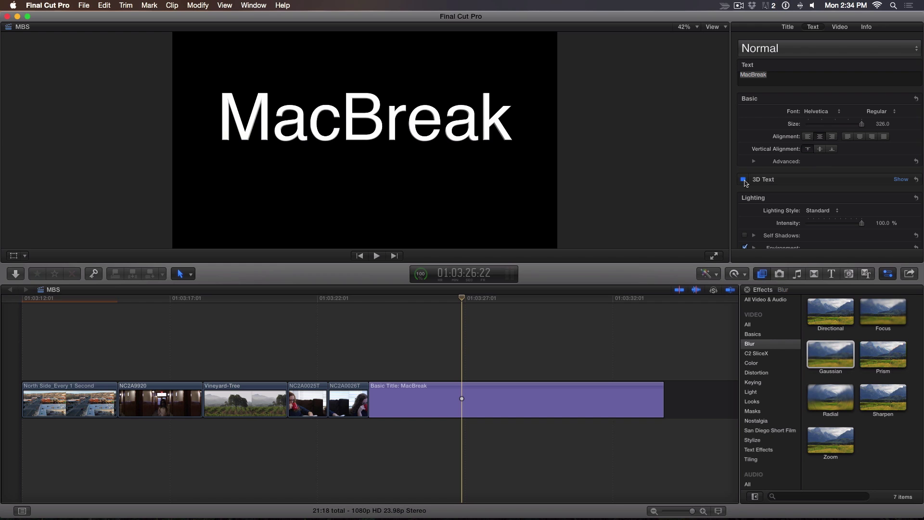
pyautogui.click(386, 131)
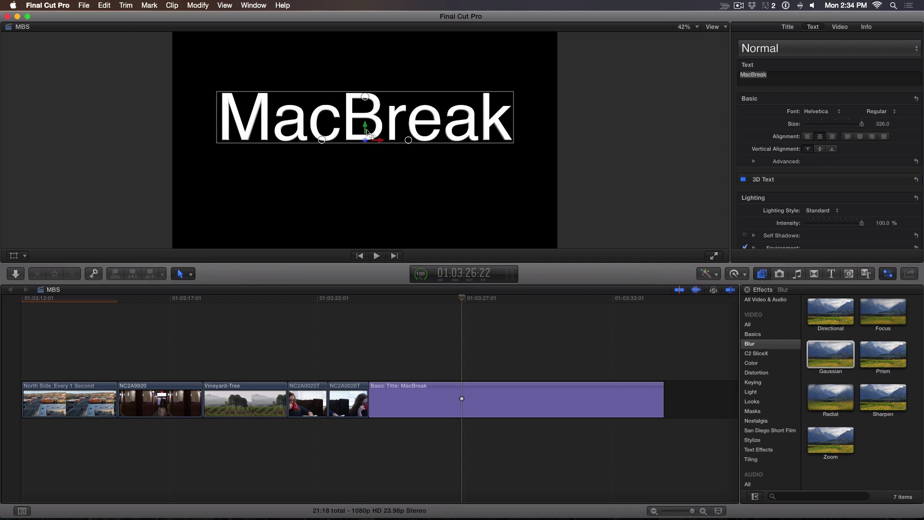
# Rotate the MacBreak title to about 53° on the Y axis
pyautogui.moveTo(368, 129); pyautogui.dragTo(388, 153)
pyautogui.moveTo(323, 152)
pyautogui.mouseDown()
pyautogui.moveTo(340, 155)
pyautogui.moveTo(310, 157)
pyautogui.moveTo(335, 155)
pyautogui.mouseUp()
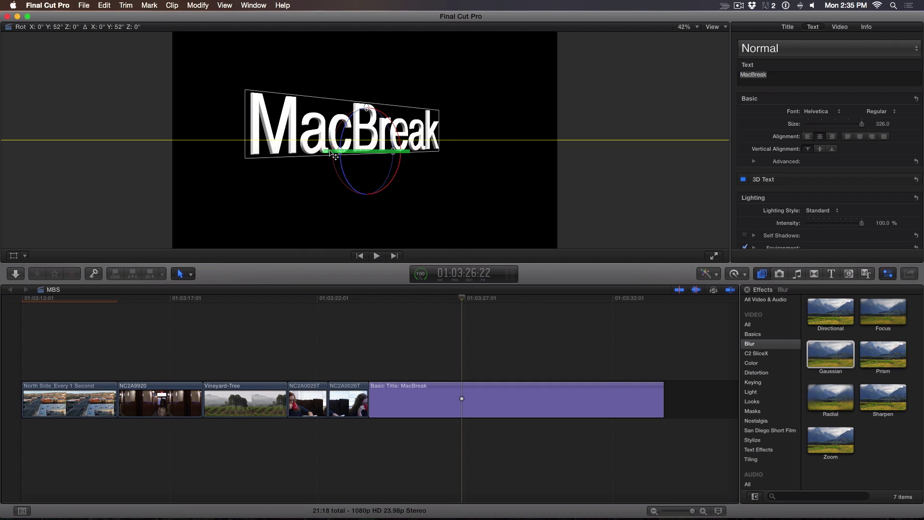
pyautogui.moveTo(333, 154); pyautogui.dragTo(333, 154)
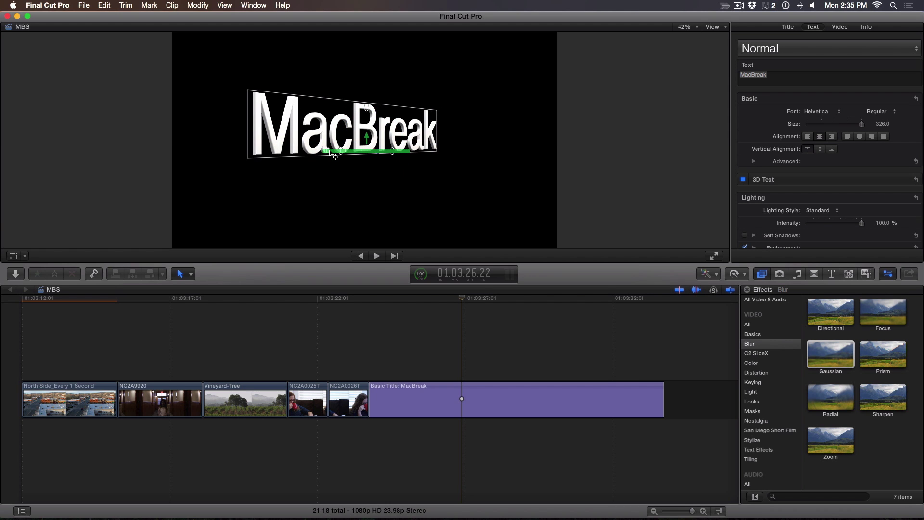
# Raise the 3D text Depth from 10 to 30 in the Text inspector's 3D Text settings
pyautogui.scroll(-5, 751, 184)
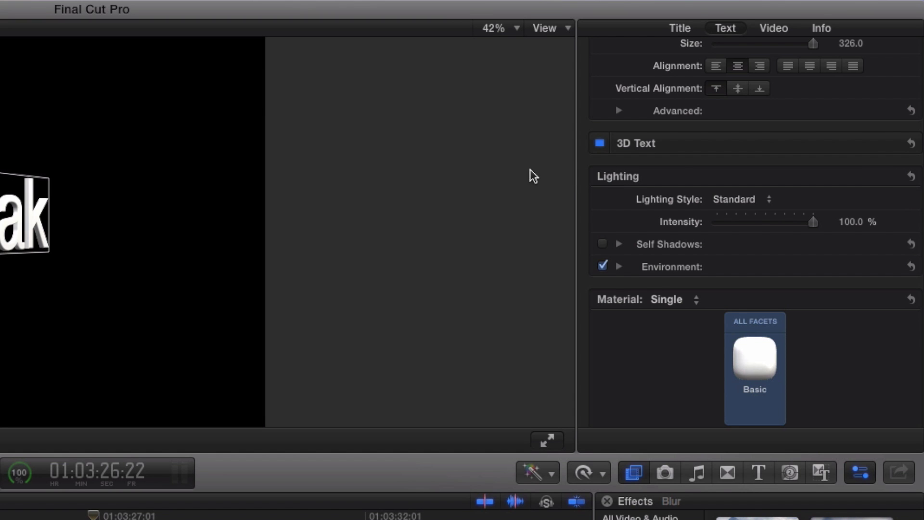
pyautogui.scroll(-4, 691, 154)
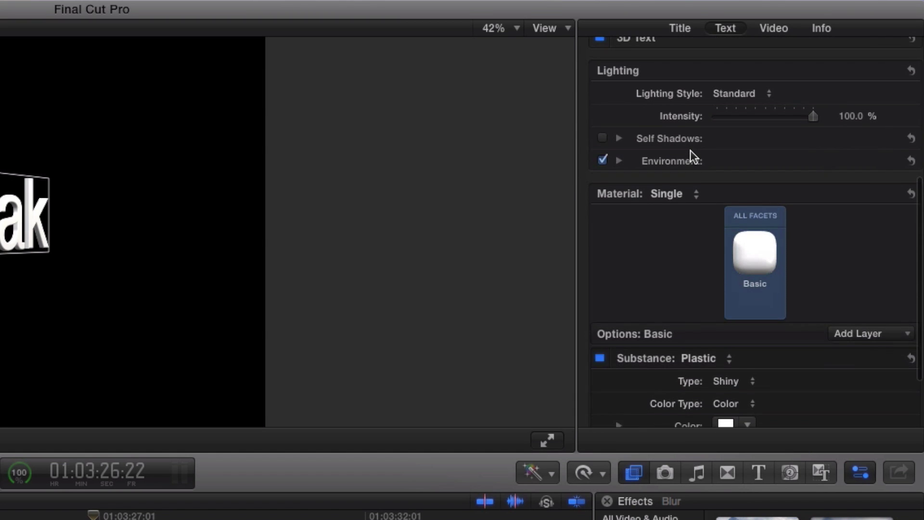
pyautogui.scroll(2, 691, 155)
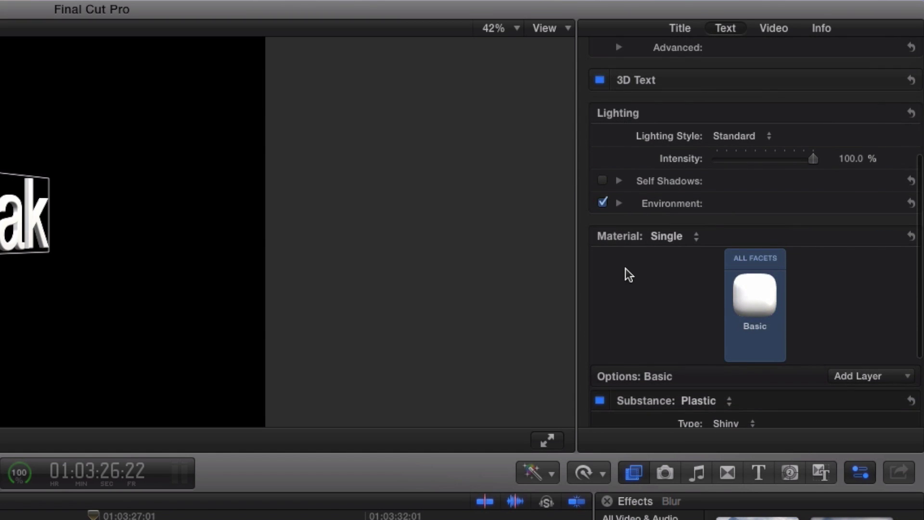
pyautogui.scroll(2, 650, 225)
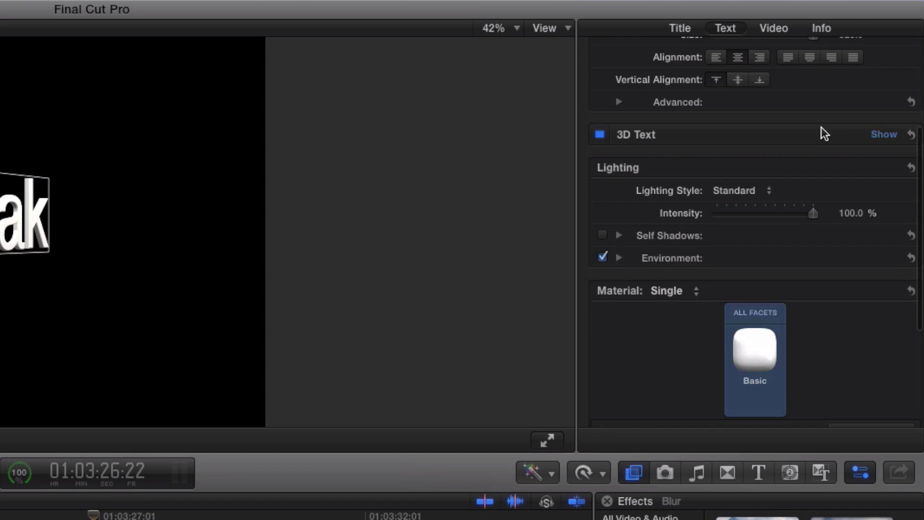
pyautogui.click(888, 137)
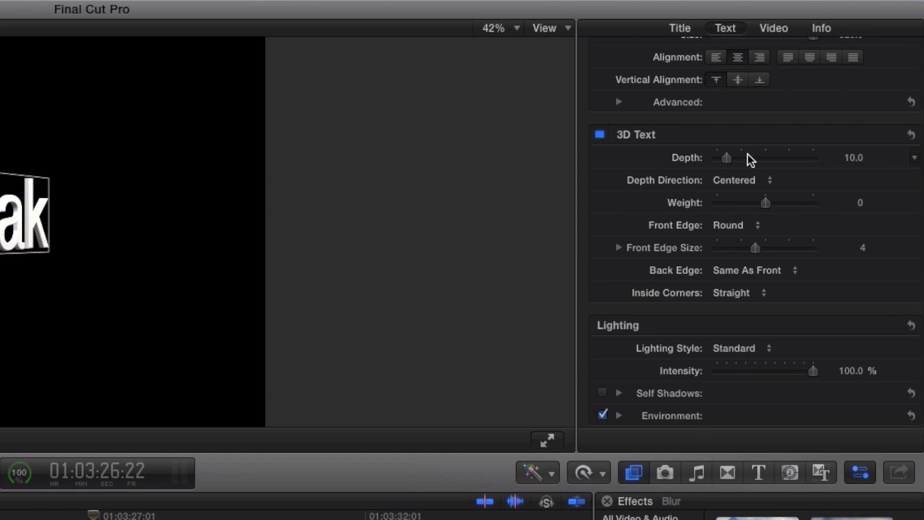
pyautogui.moveTo(728, 157)
pyautogui.mouseDown()
pyautogui.moveTo(753, 159)
pyautogui.moveTo(735, 161)
pyautogui.mouseUp()
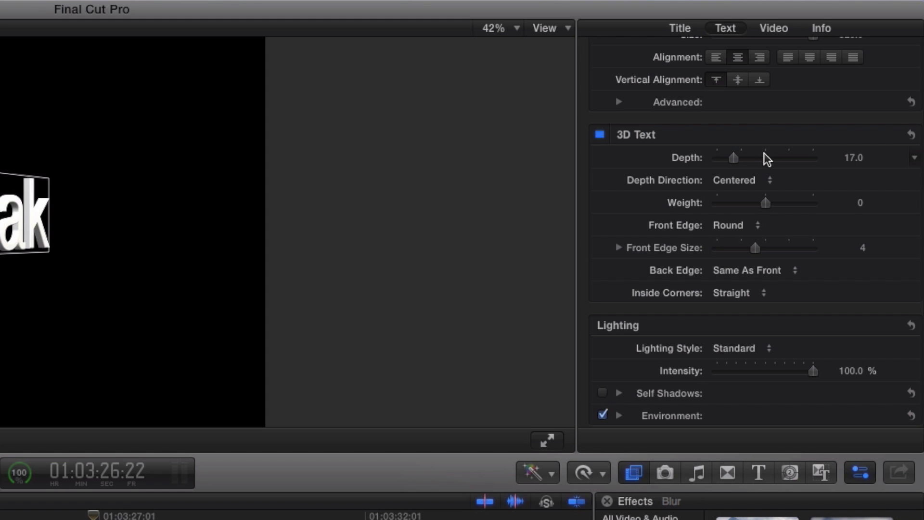
pyautogui.click(889, 136)
pyautogui.click(891, 137)
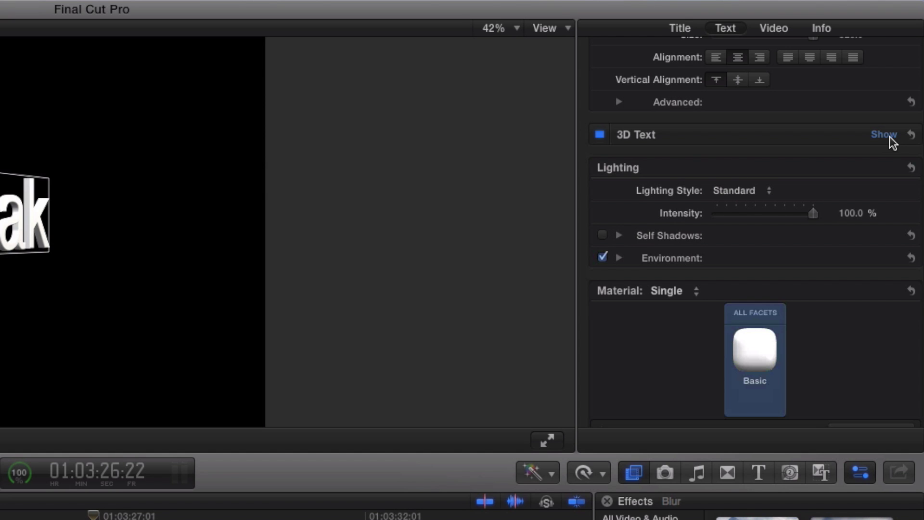
pyautogui.scroll(-5, 873, 165)
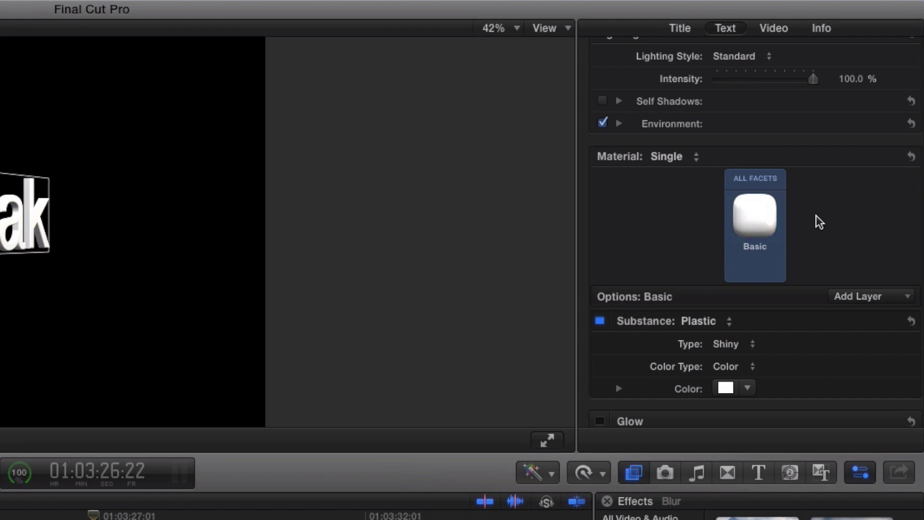
# Apply the Sports Brushed Metal material to the MacBreak text from the Material Library
pyautogui.moveTo(771, 225)
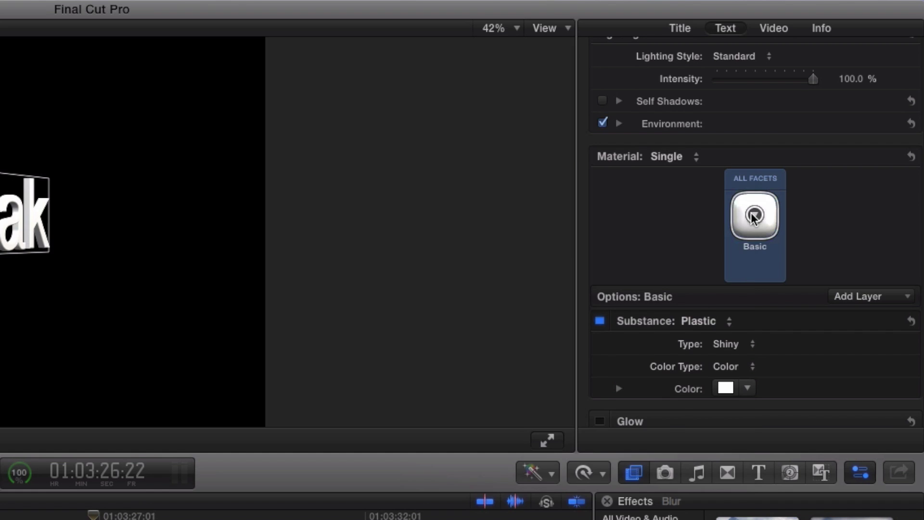
pyautogui.click(754, 216)
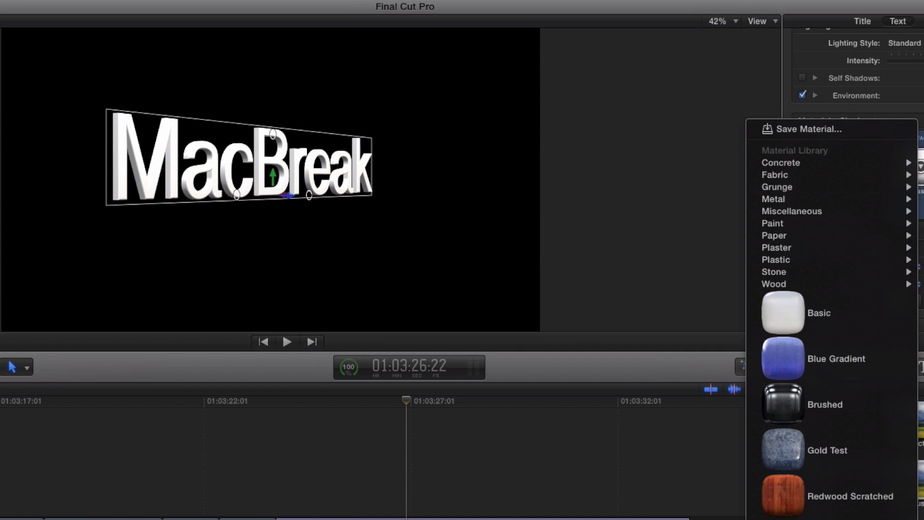
pyautogui.press('Escape')
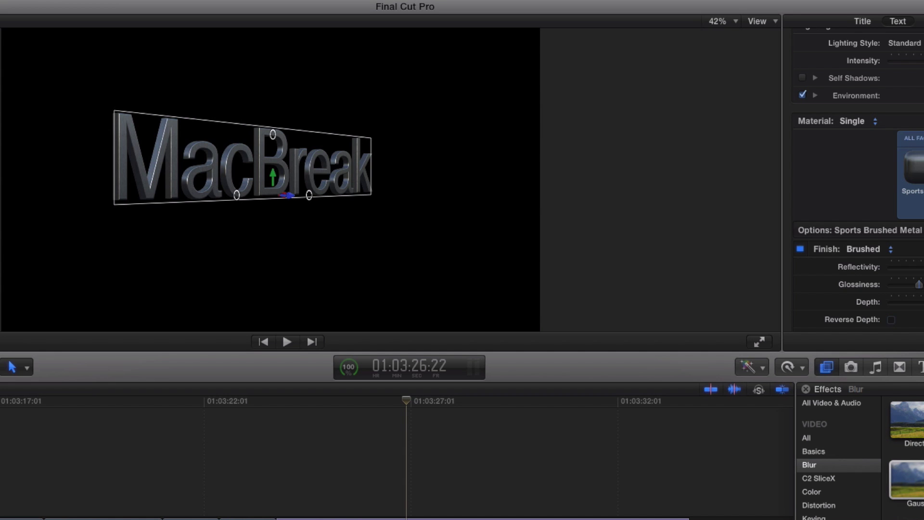
# Choose Gold from the library's Metal materials for the lettering
pyautogui.click(919, 168)
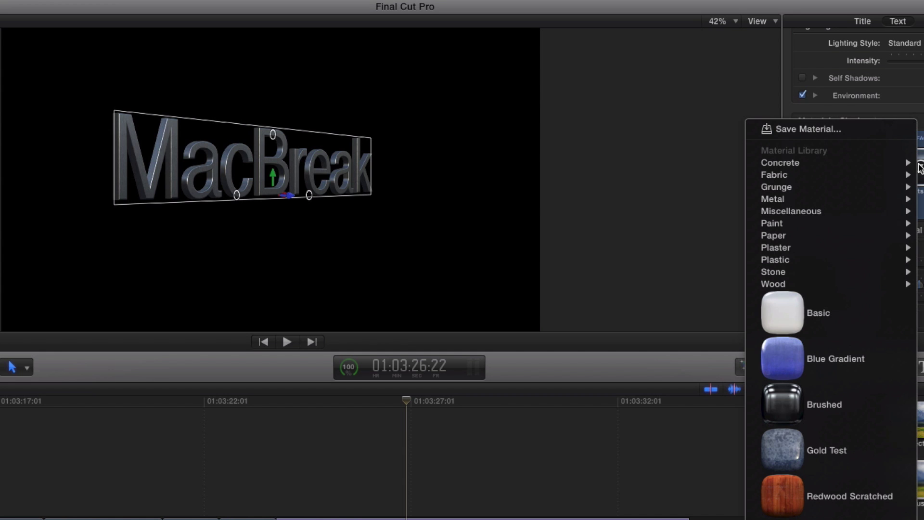
pyautogui.moveTo(821, 166)
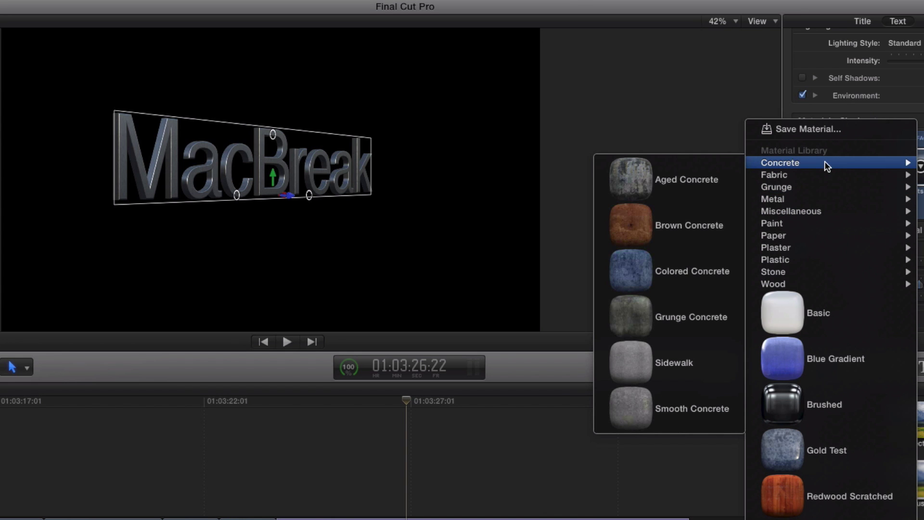
pyautogui.moveTo(819, 198)
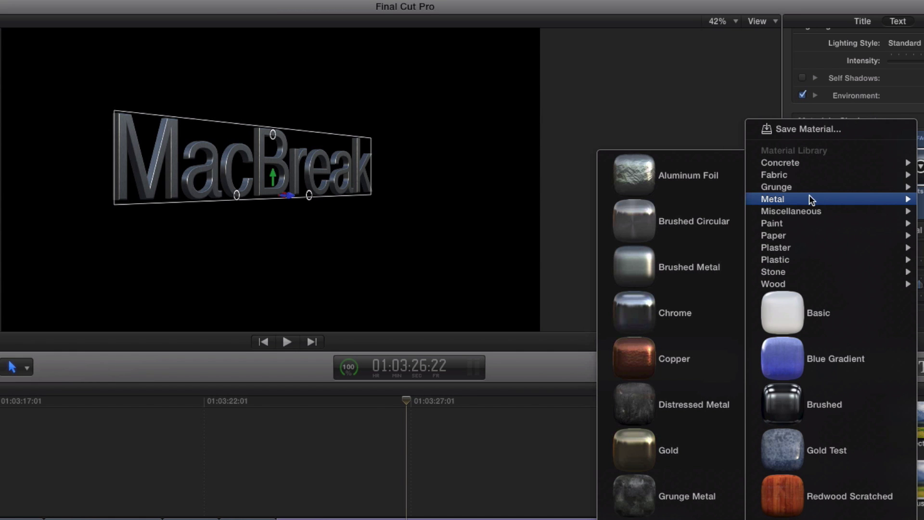
pyautogui.click(703, 443)
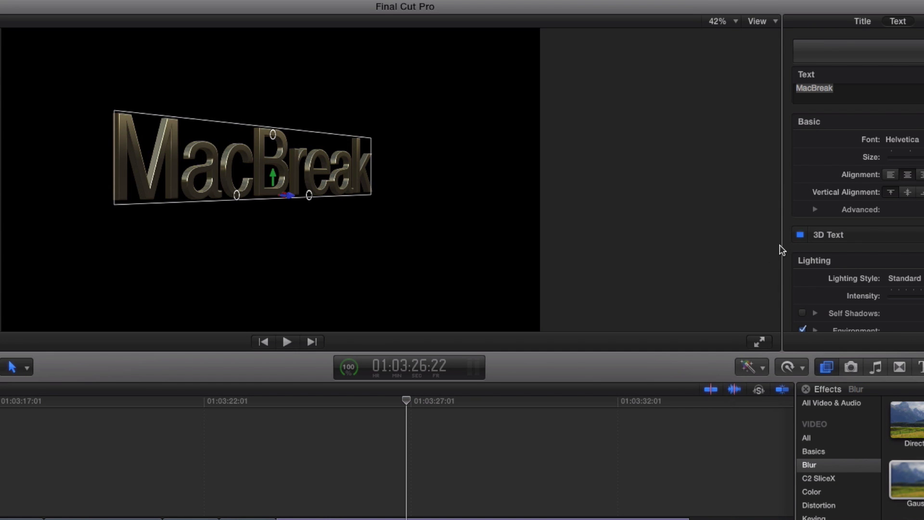
# Spin the gold MacBreak title around its vertical axis and turn it back toward forward
pyautogui.scroll(-4, 805, 246)
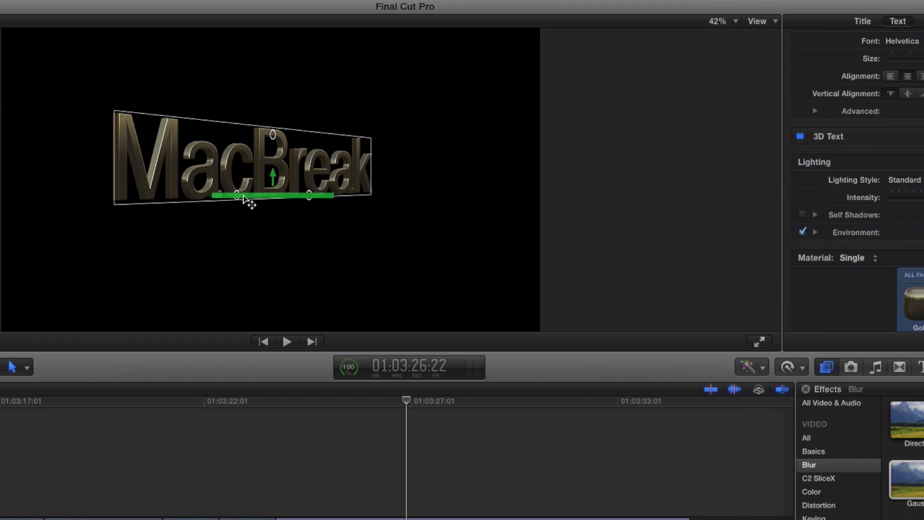
pyautogui.moveTo(243, 200)
pyautogui.moveTo(243, 200); pyautogui.dragTo(260, 198)
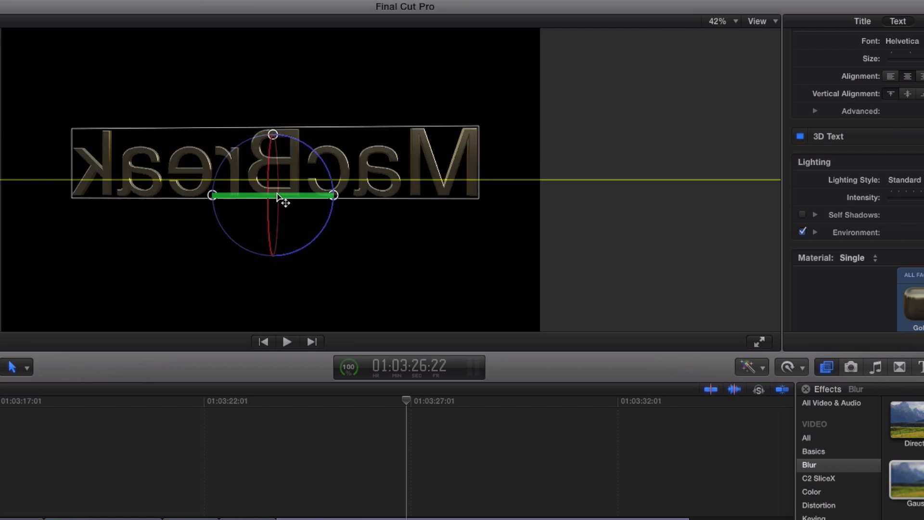
pyautogui.moveTo(277, 195); pyautogui.dragTo(238, 195)
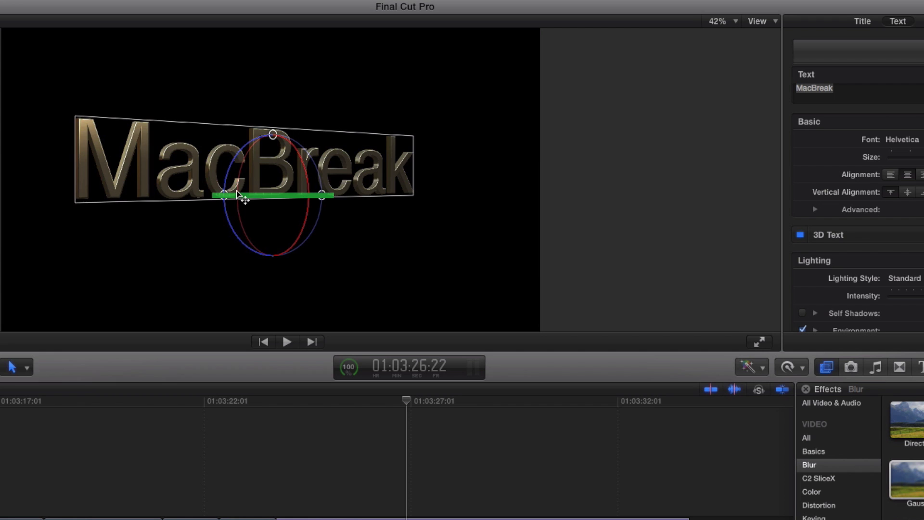
pyautogui.moveTo(237, 194); pyautogui.dragTo(232, 194)
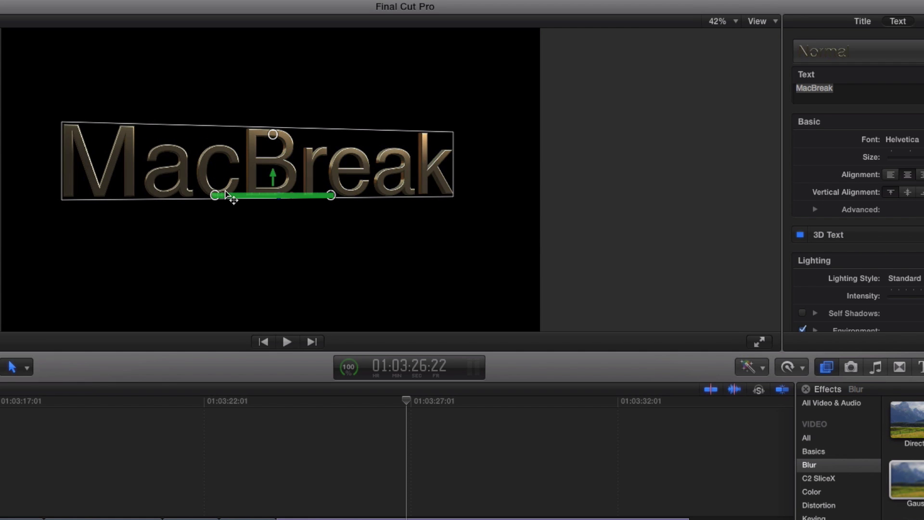
# Select the Gold Substance: Metal layer (70% shininess) in the Material section
pyautogui.scroll(-2, 803, 263)
pyautogui.scroll(-10, 803, 263)
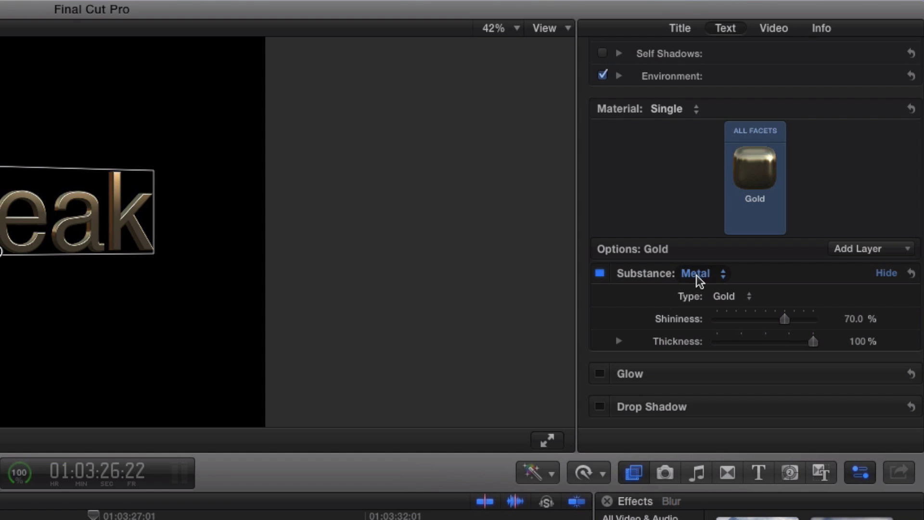
pyautogui.click(766, 276)
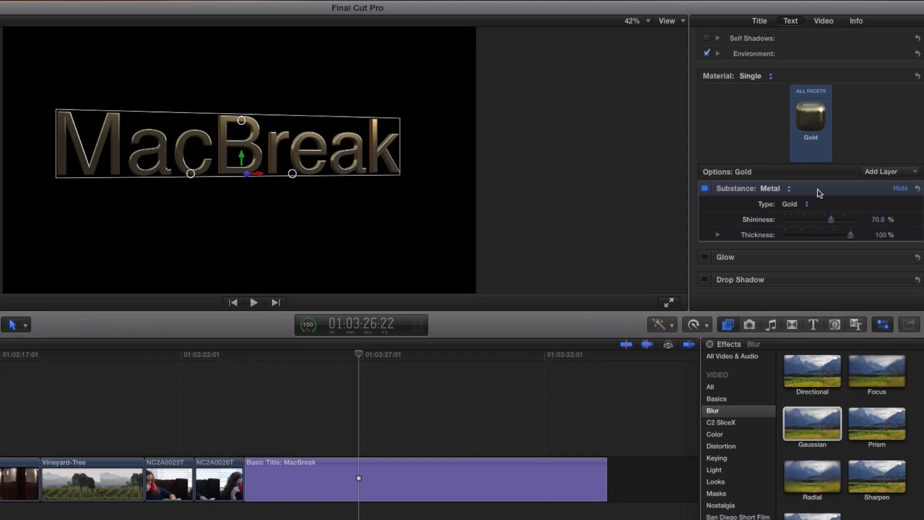
# Swap the gold layer for a Steel Metal substance layer at 54.72% shininess
pyautogui.press('Delete')
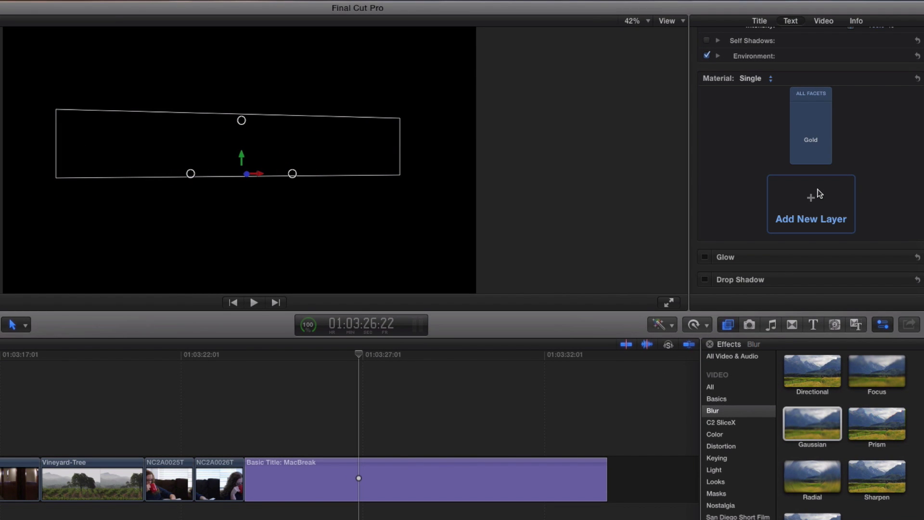
pyautogui.click(812, 206)
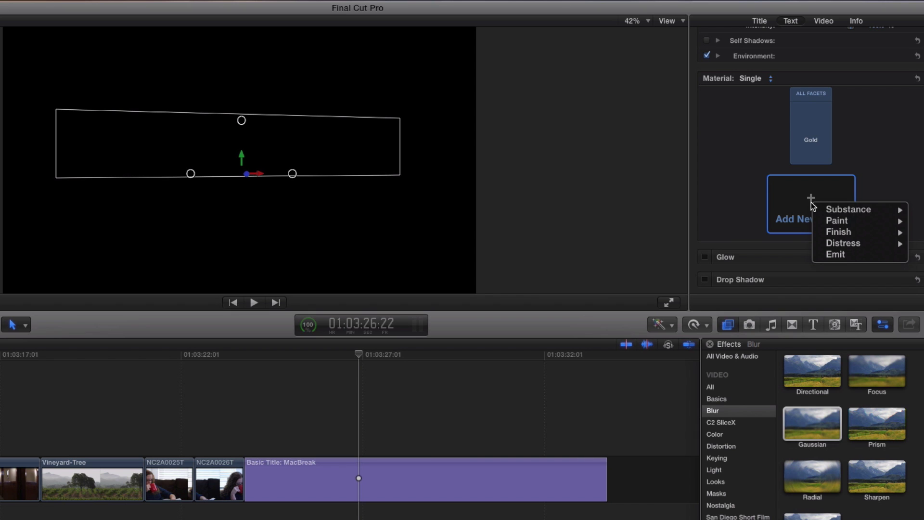
pyautogui.moveTo(820, 209)
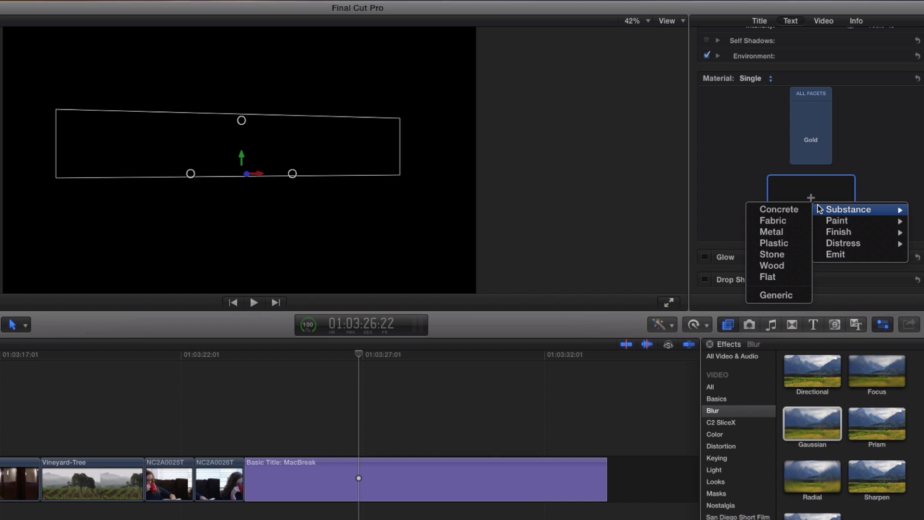
pyautogui.click(792, 234)
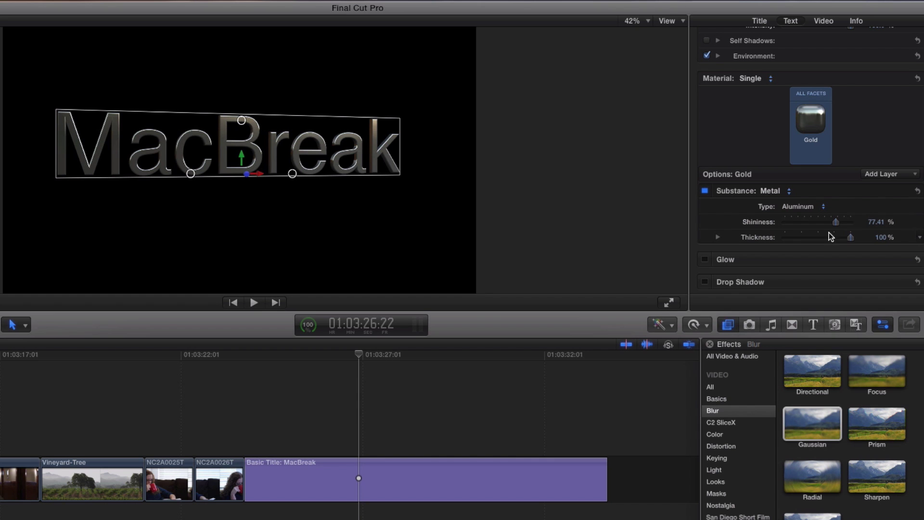
pyautogui.click(813, 207)
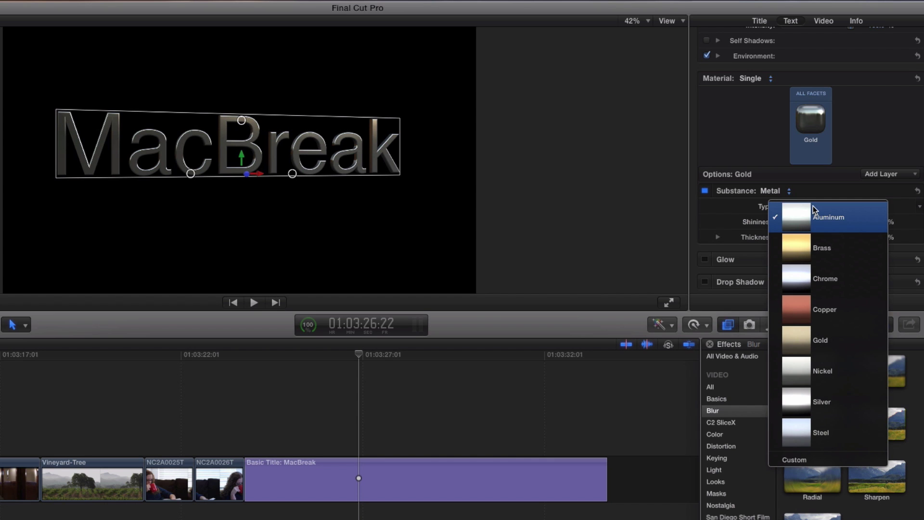
pyautogui.click(821, 434)
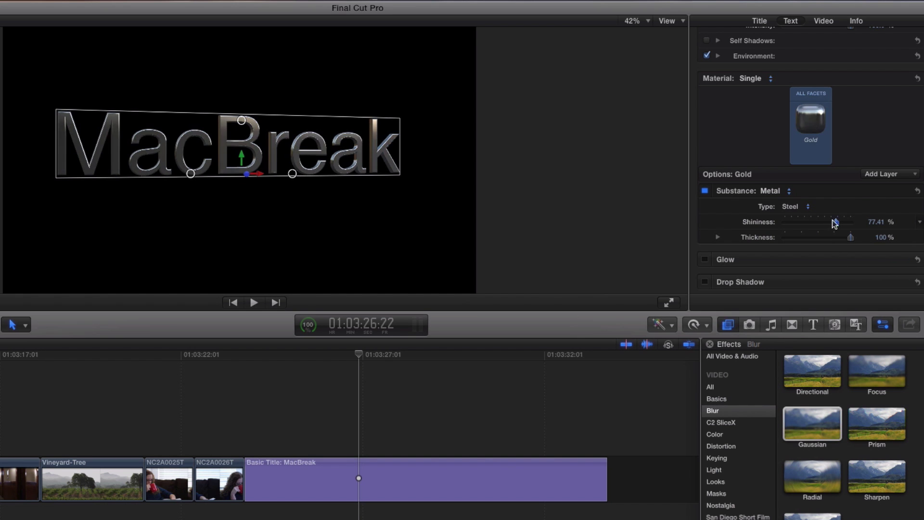
pyautogui.moveTo(836, 222)
pyautogui.mouseDown()
pyautogui.moveTo(790, 223)
pyautogui.moveTo(820, 227)
pyautogui.mouseUp()
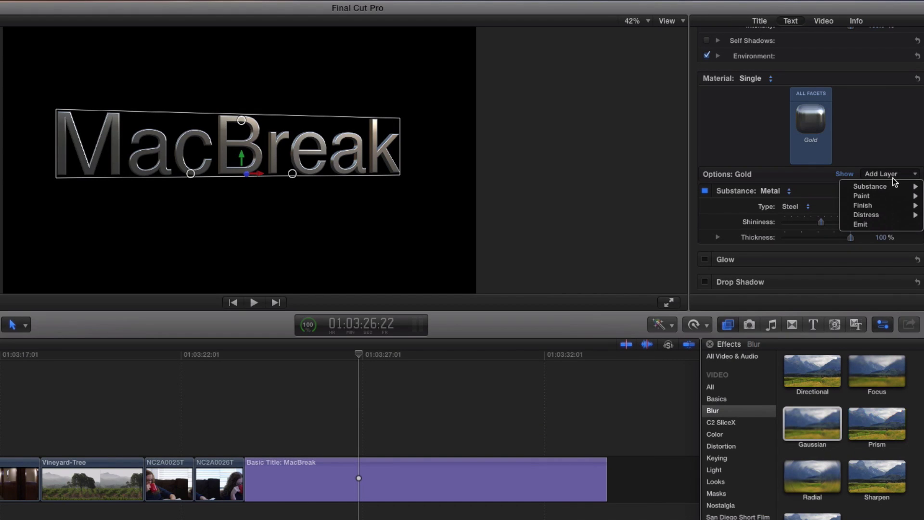
# Add an Enamel finish layer over the steel and lower its reflectivity to 60%
pyautogui.moveTo(891, 186)
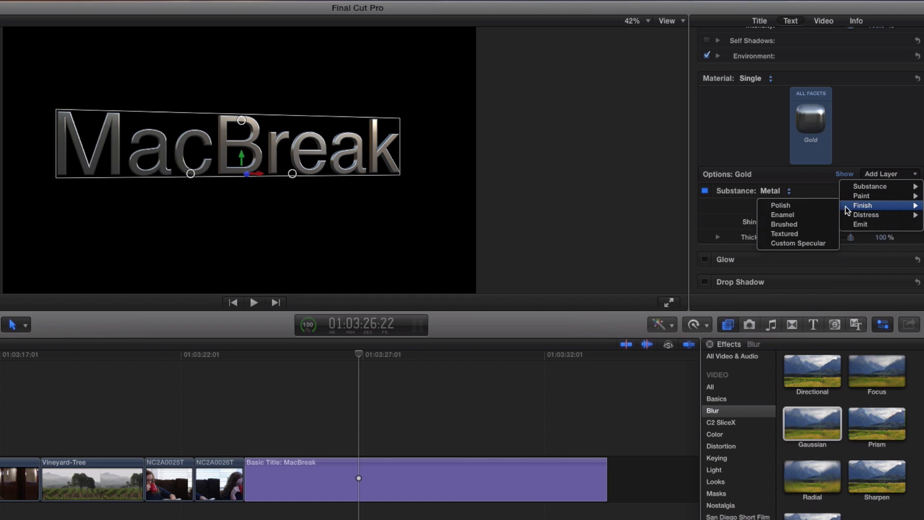
pyautogui.click(820, 219)
pyautogui.scroll(-3, 847, 249)
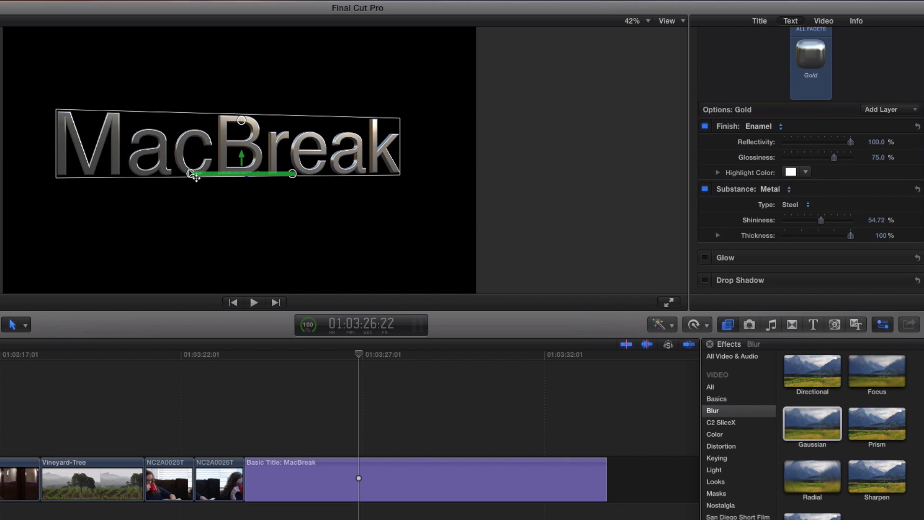
pyautogui.moveTo(194, 176)
pyautogui.mouseDown()
pyautogui.moveTo(207, 174)
pyautogui.moveTo(185, 177)
pyautogui.moveTo(212, 175)
pyautogui.moveTo(193, 176)
pyautogui.mouseUp()
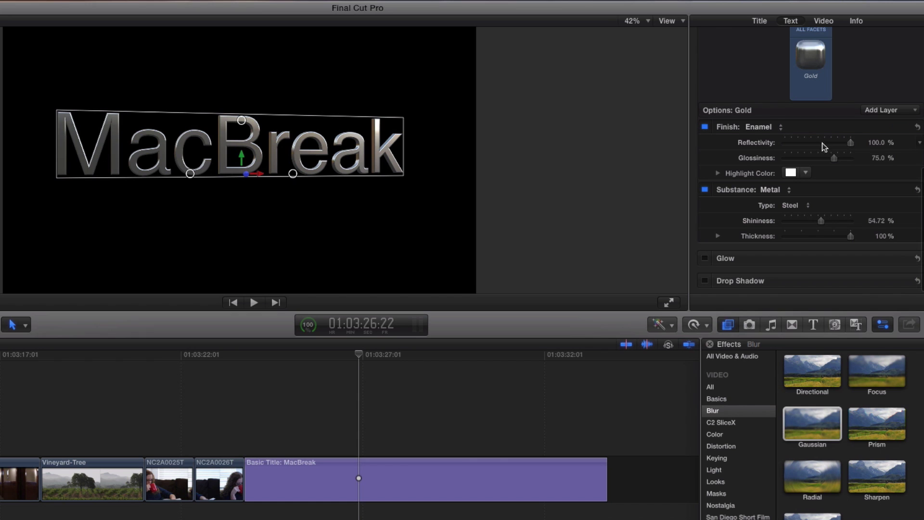
pyautogui.moveTo(850, 142)
pyautogui.mouseDown()
pyautogui.moveTo(817, 149)
pyautogui.moveTo(839, 144)
pyautogui.moveTo(825, 144)
pyautogui.moveTo(850, 157)
pyautogui.moveTo(833, 157)
pyautogui.moveTo(842, 157)
pyautogui.mouseUp()
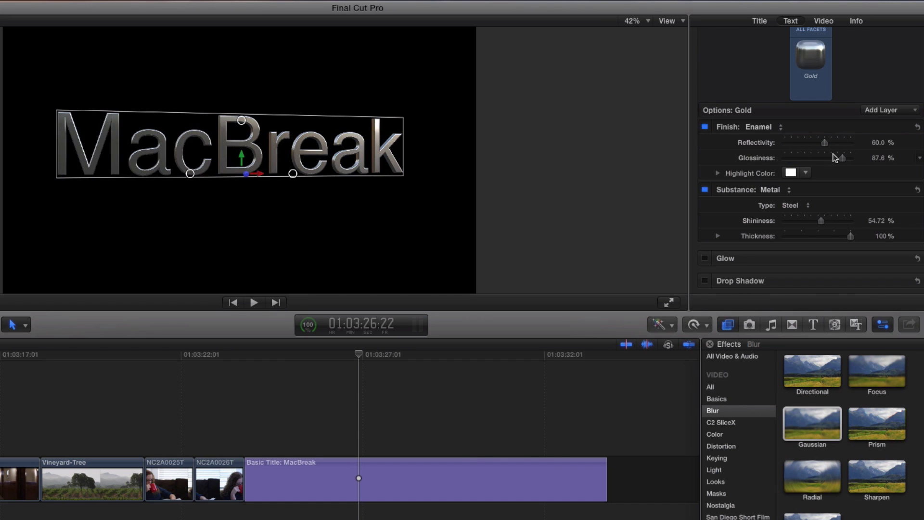
# Switch the finish type from Enamel to Polish and turn the title to inspect it
pyautogui.click(763, 126)
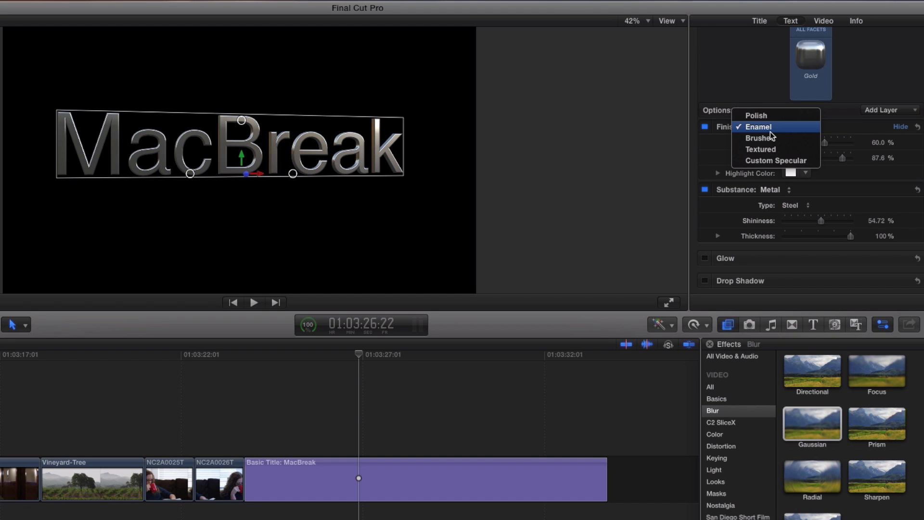
pyautogui.click(773, 116)
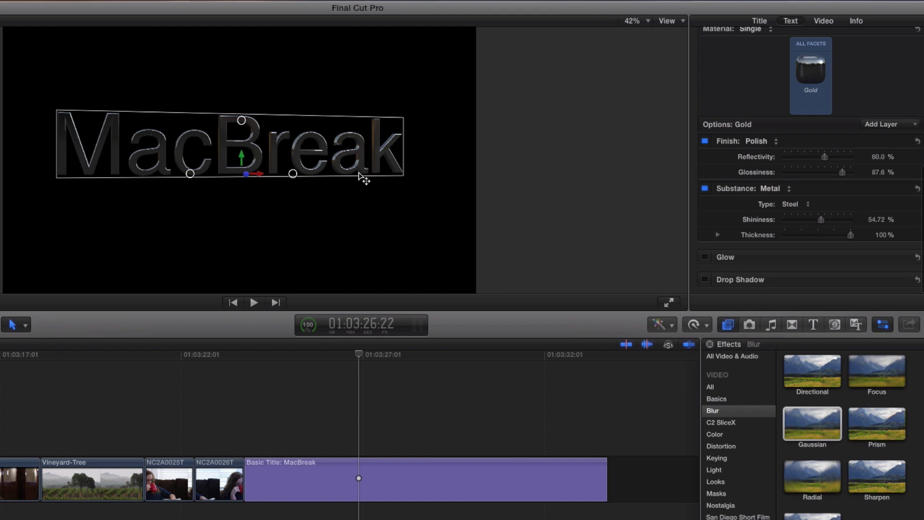
pyautogui.moveTo(187, 174)
pyautogui.mouseDown()
pyautogui.moveTo(242, 175)
pyautogui.moveTo(186, 174)
pyautogui.moveTo(240, 175)
pyautogui.moveTo(194, 178)
pyautogui.mouseUp()
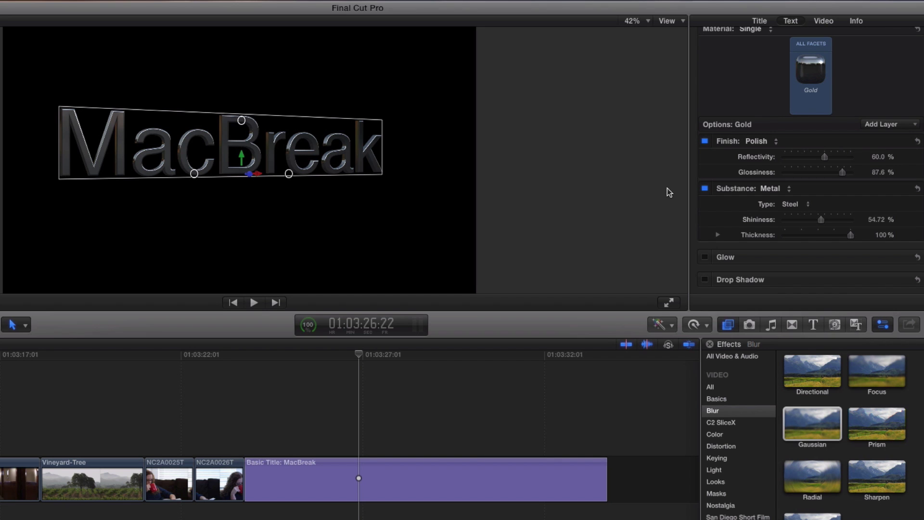
# Add a Dirt distress layer (Dirt 1, 100% opacity) and preview it from several angles
pyautogui.click(897, 124)
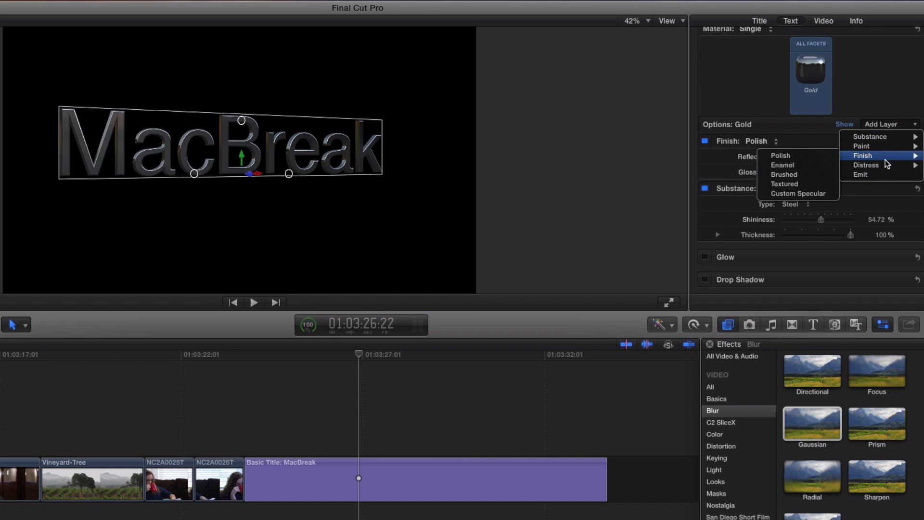
pyautogui.moveTo(884, 164)
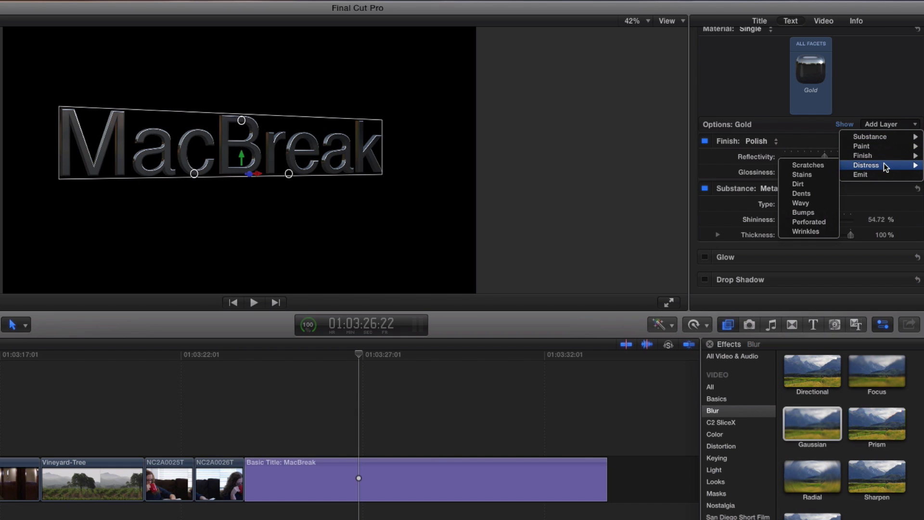
pyautogui.click(821, 183)
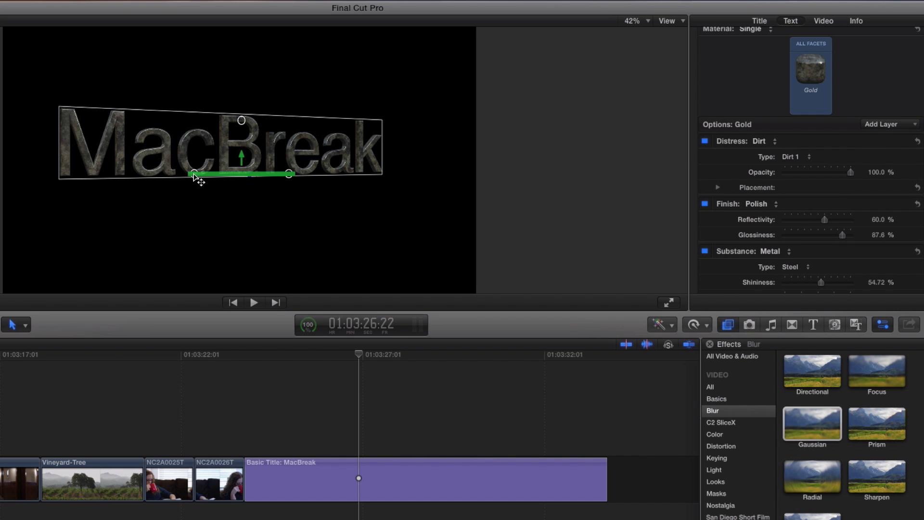
pyautogui.moveTo(196, 175)
pyautogui.mouseDown()
pyautogui.moveTo(243, 177)
pyautogui.moveTo(182, 179)
pyautogui.moveTo(207, 174)
pyautogui.moveTo(182, 178)
pyautogui.moveTo(197, 177)
pyautogui.mouseUp()
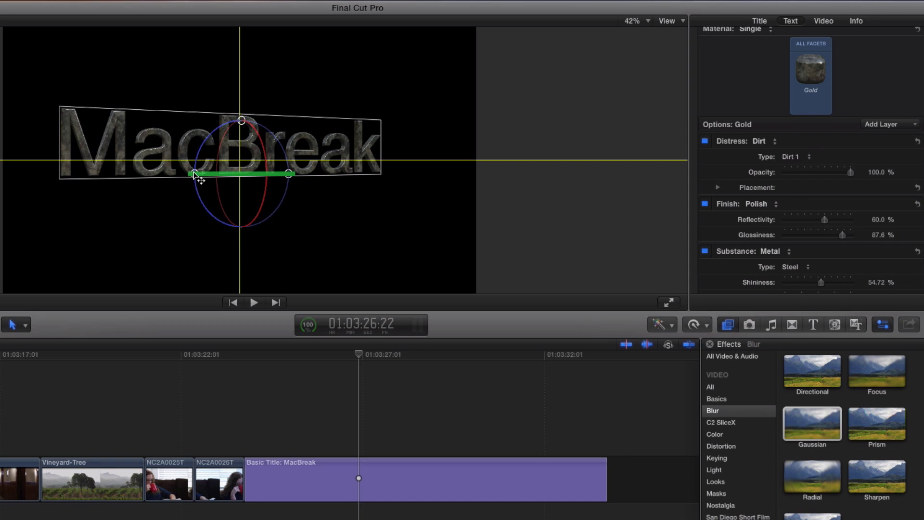
pyautogui.moveTo(194, 173); pyautogui.dragTo(193, 174)
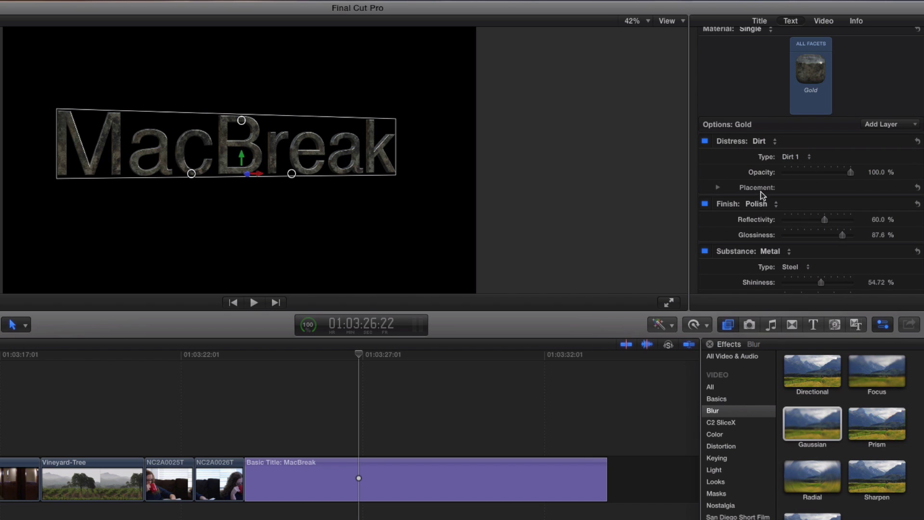
# Change the dirt pattern to Dirt 3, keeping opacity at 100%
pyautogui.click(803, 158)
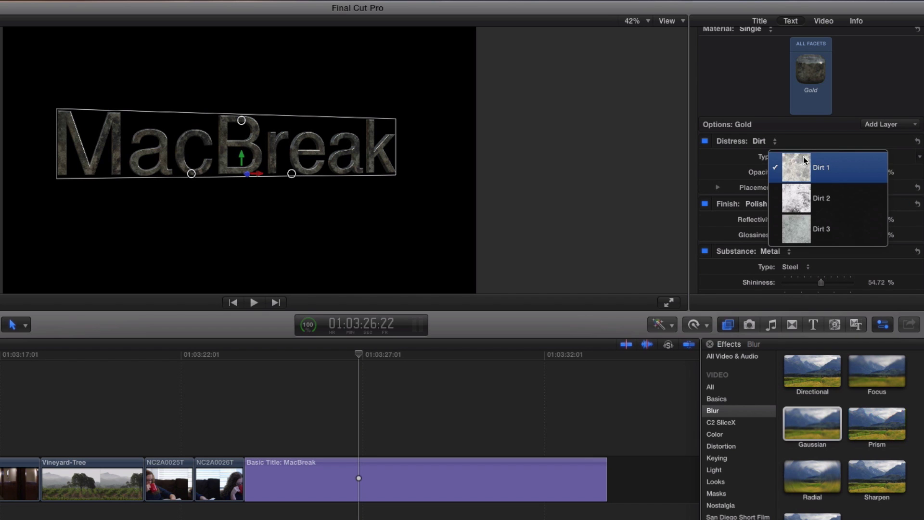
pyautogui.click(807, 226)
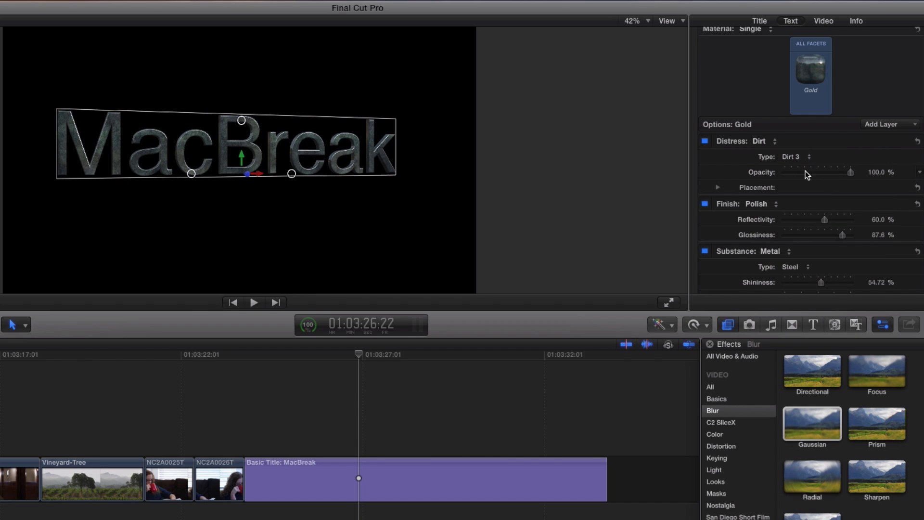
pyautogui.moveTo(823, 172); pyautogui.dragTo(863, 175)
# Keep dirt placed on the Object and offset it to Position X 60 px, Y 21 px
pyautogui.click(718, 187)
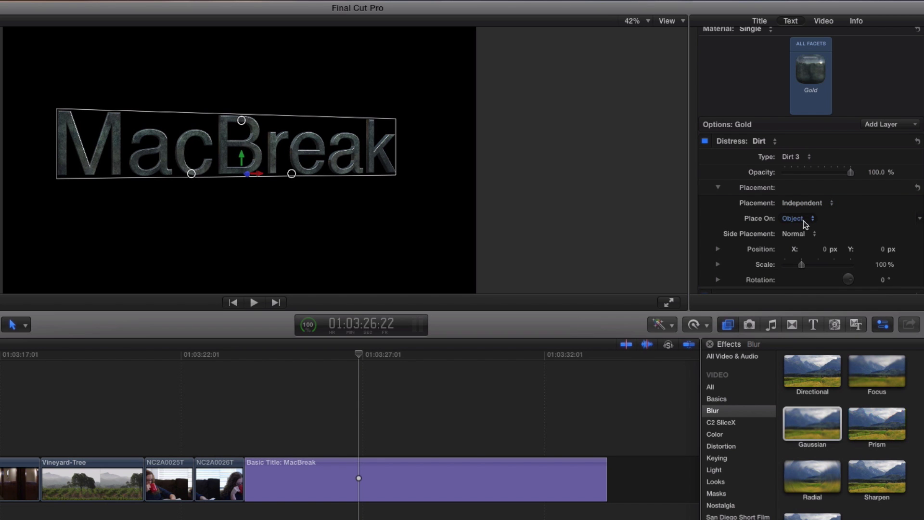
pyautogui.click(803, 219)
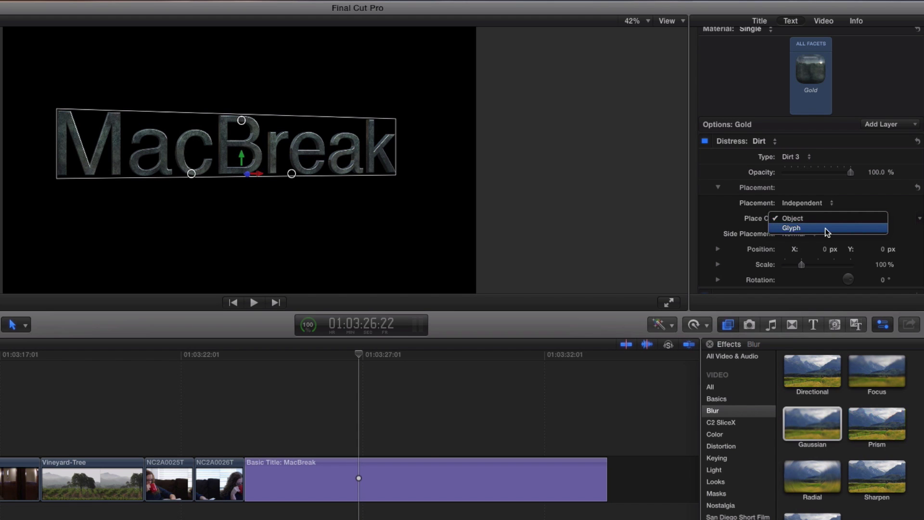
pyautogui.click(829, 220)
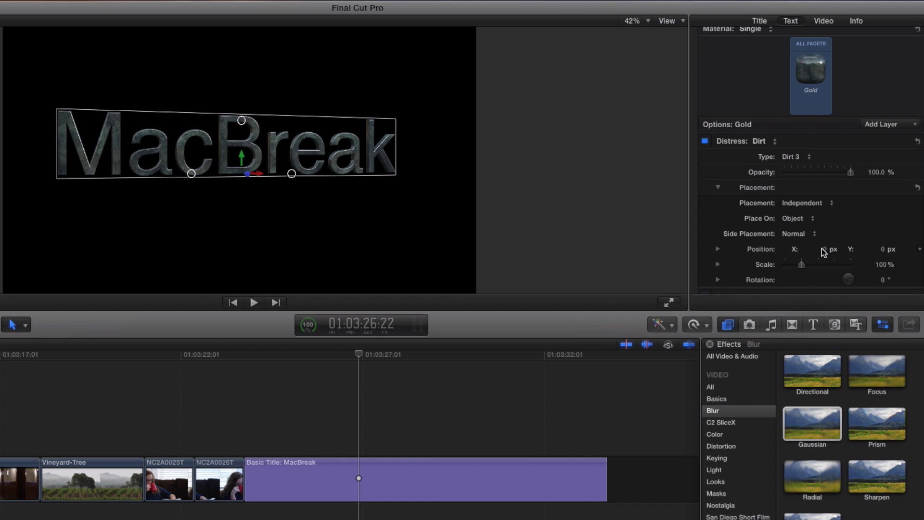
pyautogui.moveTo(825, 249); pyautogui.dragTo(821, 251)
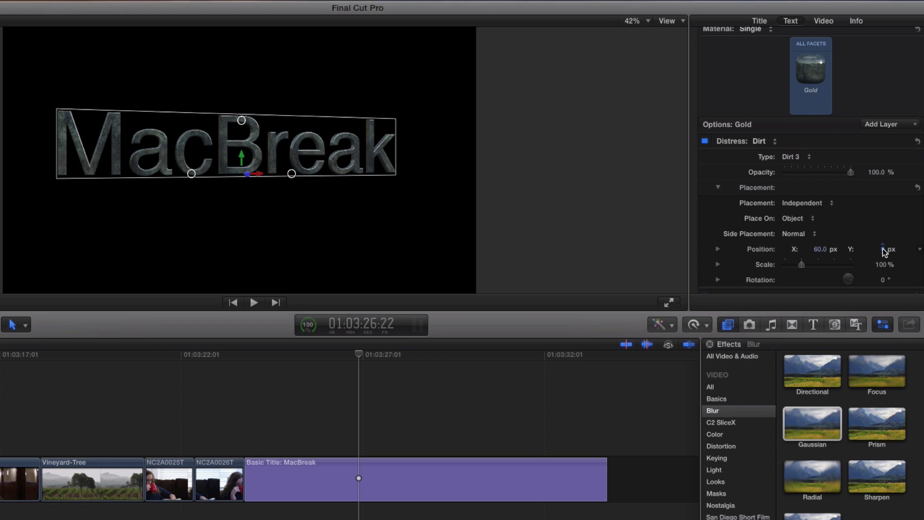
pyautogui.moveTo(879, 249); pyautogui.dragTo(879, 249)
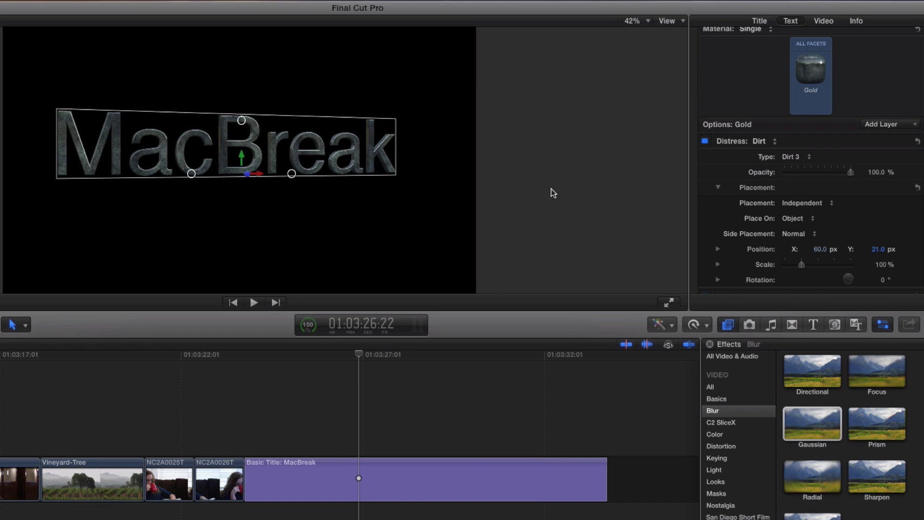
pyautogui.click(718, 188)
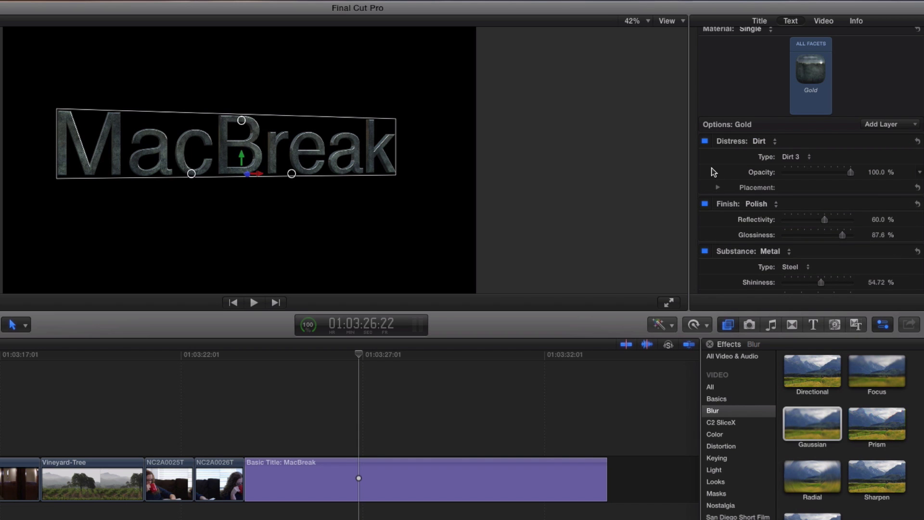
pyautogui.click(705, 142)
pyautogui.click(705, 142)
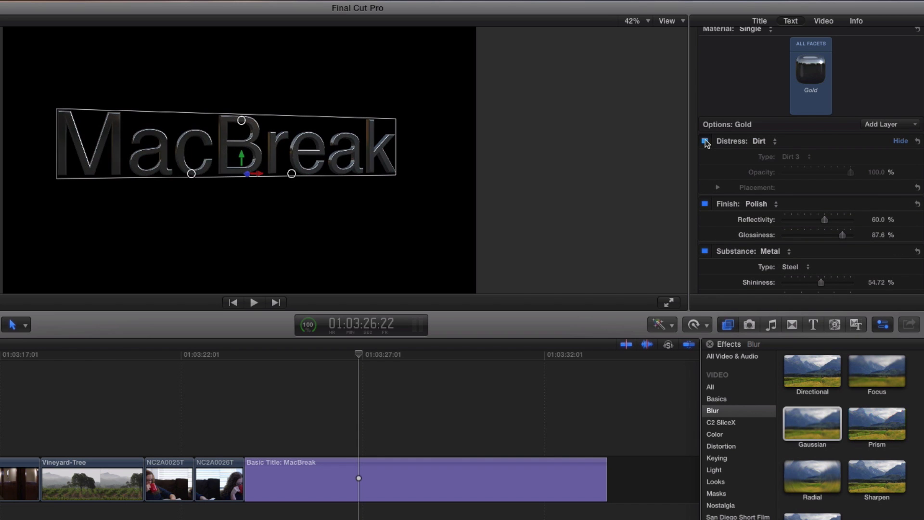
pyautogui.click(705, 141)
pyautogui.click(705, 142)
pyautogui.click(706, 205)
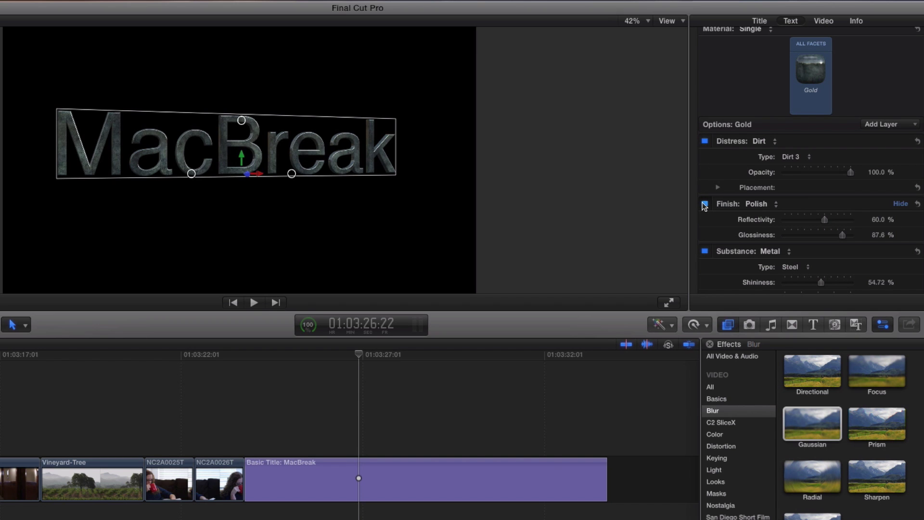
pyautogui.click(706, 205)
pyautogui.click(705, 205)
pyautogui.click(705, 205)
pyautogui.click(705, 141)
pyautogui.click(705, 141)
pyautogui.click(706, 142)
pyautogui.click(704, 204)
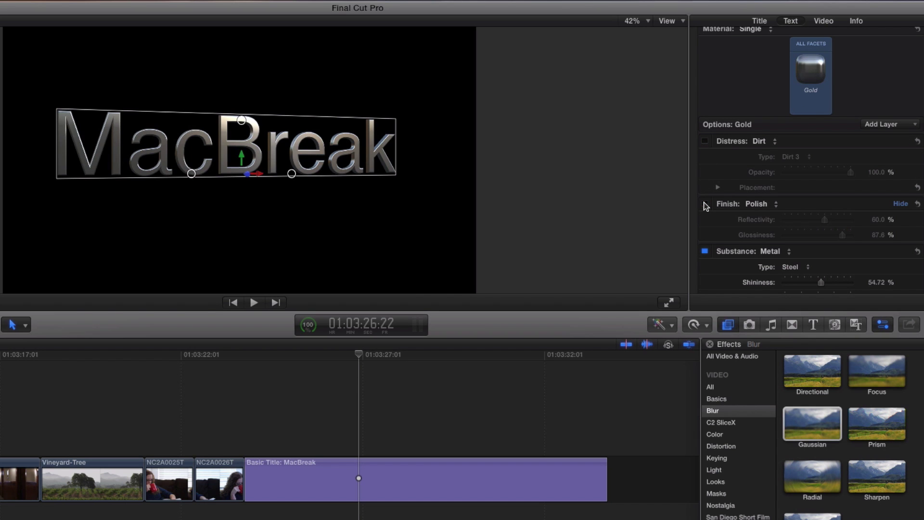
pyautogui.click(704, 204)
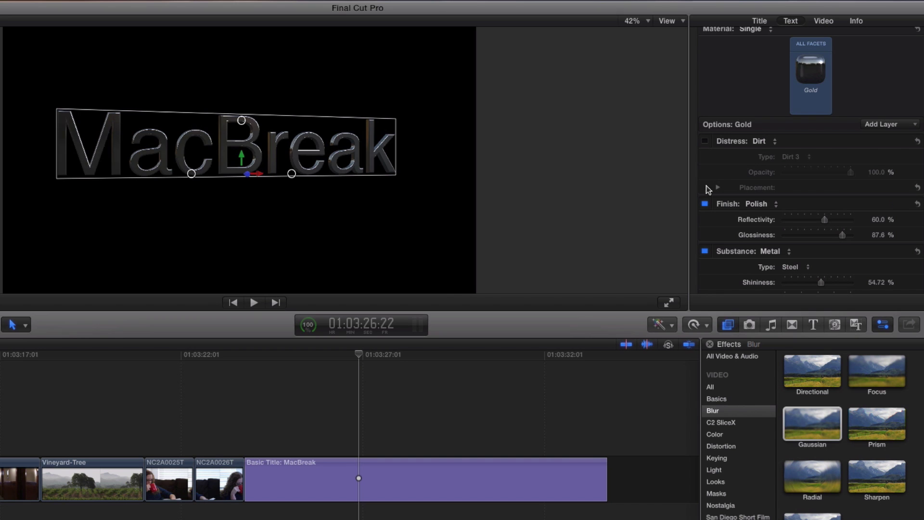
pyautogui.click(706, 141)
pyautogui.click(705, 141)
pyautogui.click(705, 204)
pyautogui.click(705, 204)
pyautogui.click(705, 141)
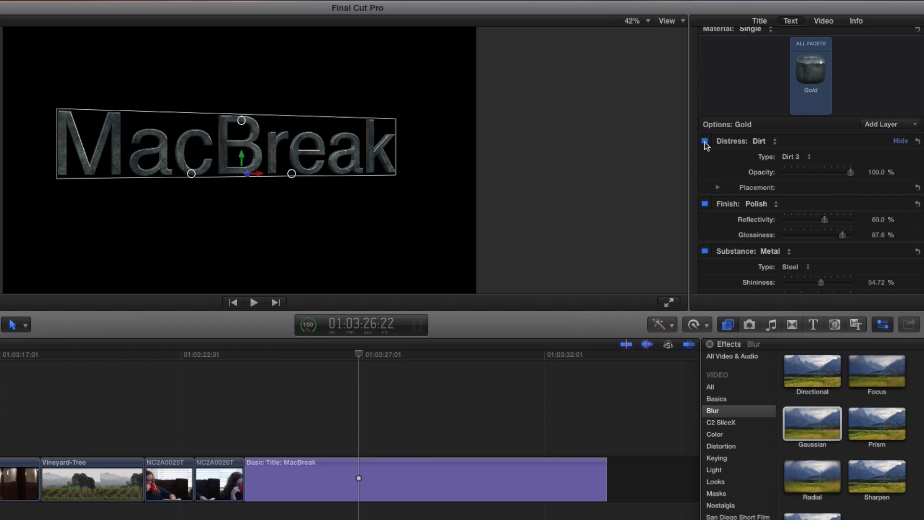
# Save the current material as preset 'MBS Dirty Steel' and reopen the material library
pyautogui.click(812, 72)
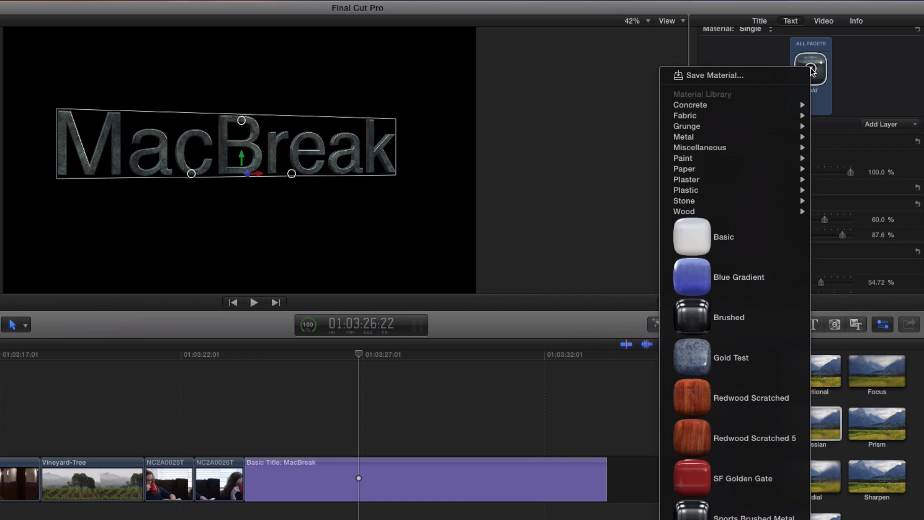
pyautogui.click(733, 73)
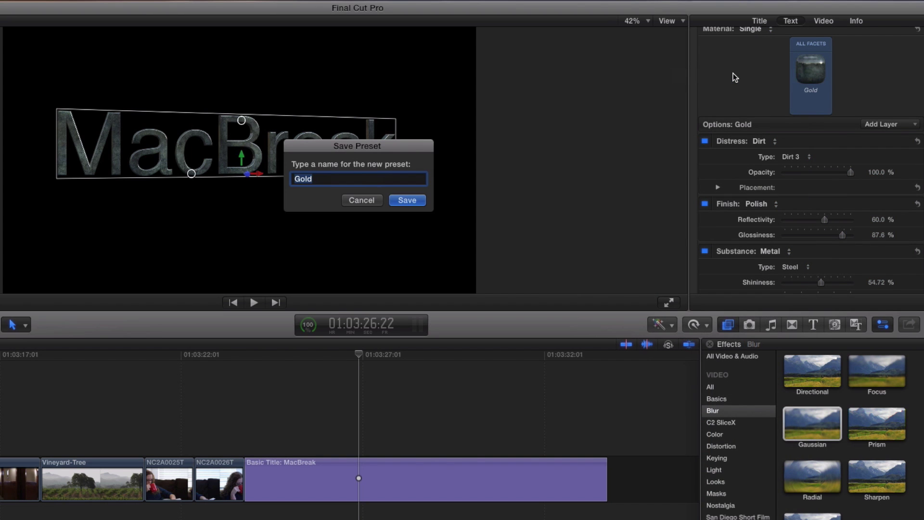
pyautogui.write('MBS Dirty Steel')
pyautogui.click(406, 200)
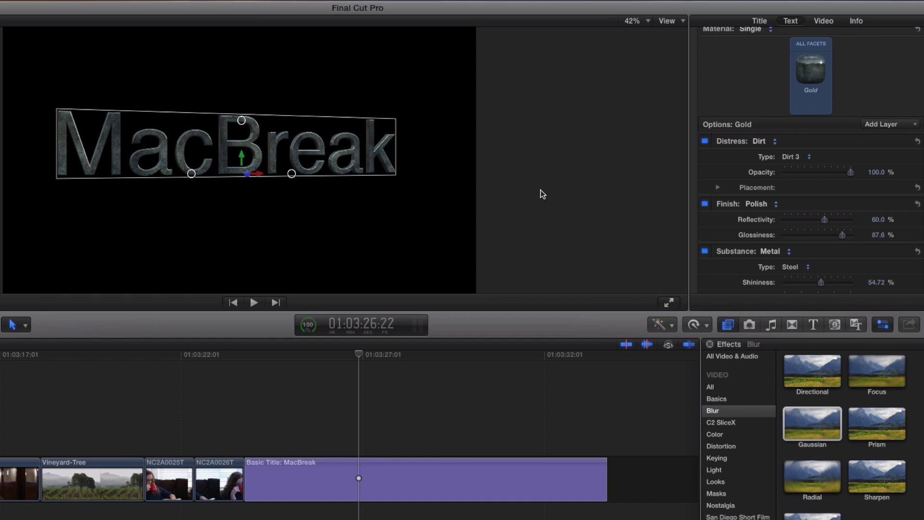
pyautogui.click(811, 71)
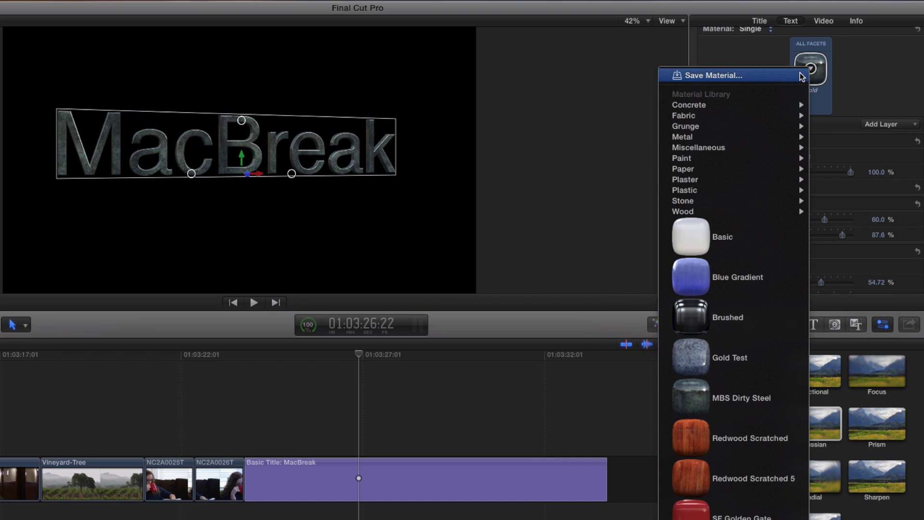
pyautogui.moveTo(800, 169)
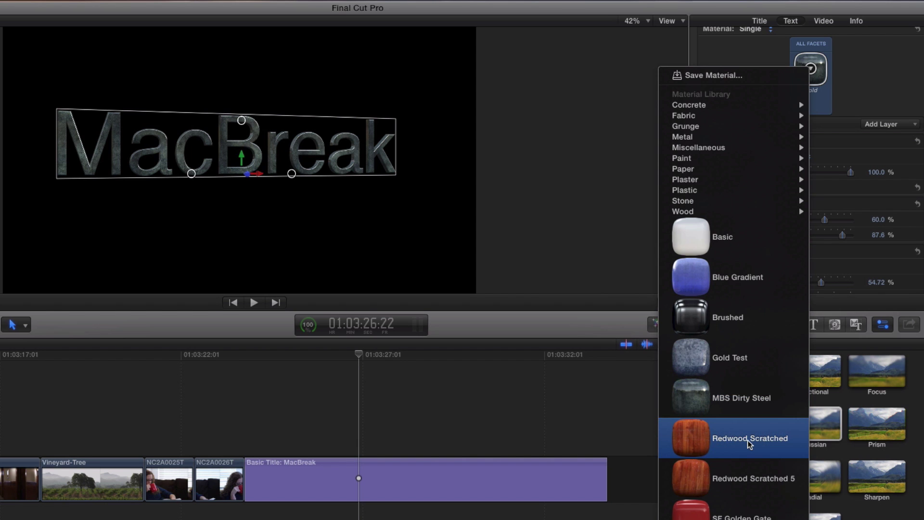
# Replace the steel with Redwood Scratched wood and spin the MacBreak lettering around its Y axis
pyautogui.click(729, 406)
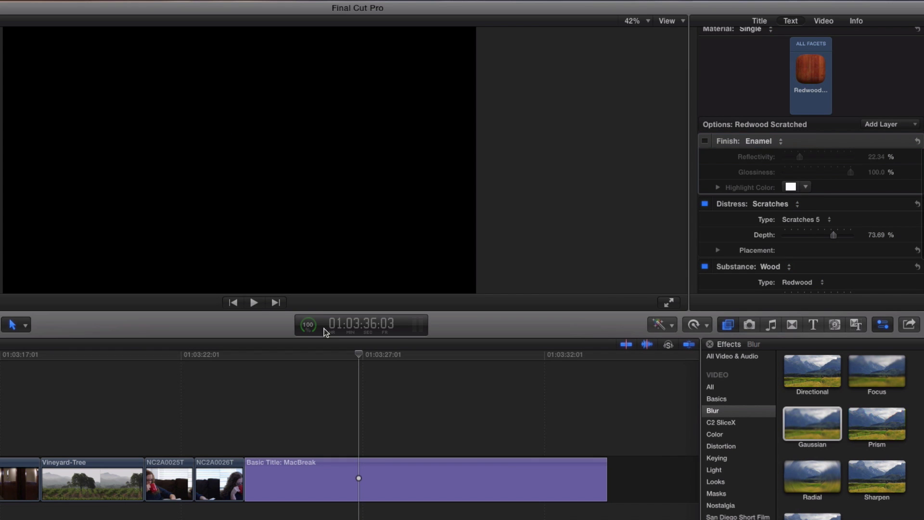
pyautogui.click(191, 174)
pyautogui.moveTo(196, 178); pyautogui.dragTo(502, 178)
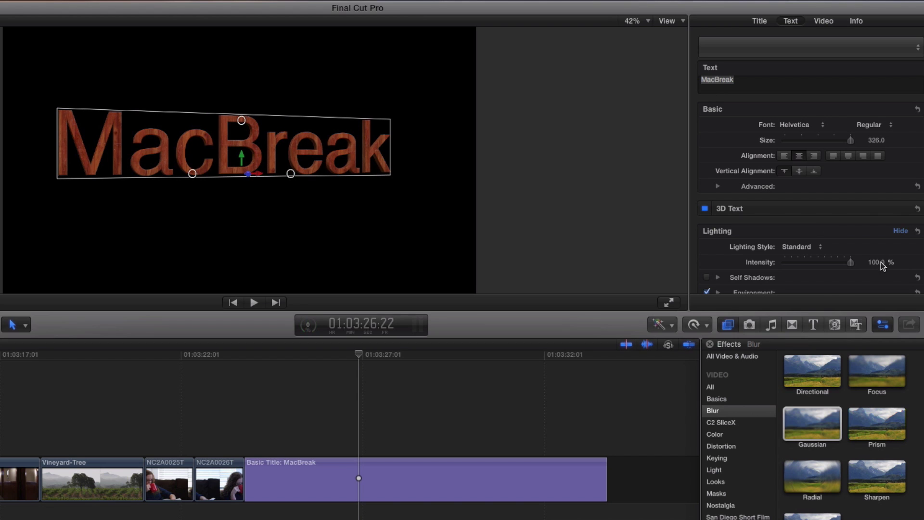
pyautogui.scroll(-10, 827, 222)
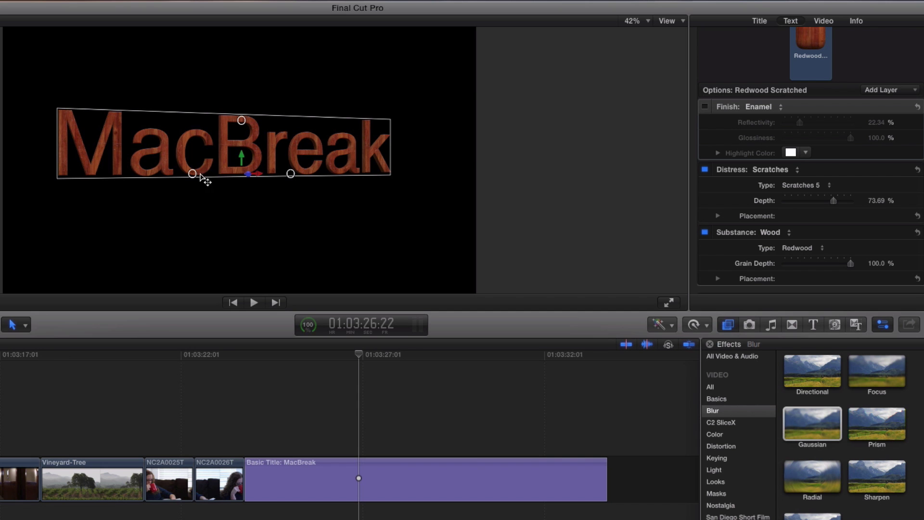
pyautogui.moveTo(197, 173); pyautogui.dragTo(210, 179)
# Zoom the viewer to 200% and enable the Finish: Enamel layer on the redwood title
pyautogui.press('super+equal')
pyautogui.press('super+equal')
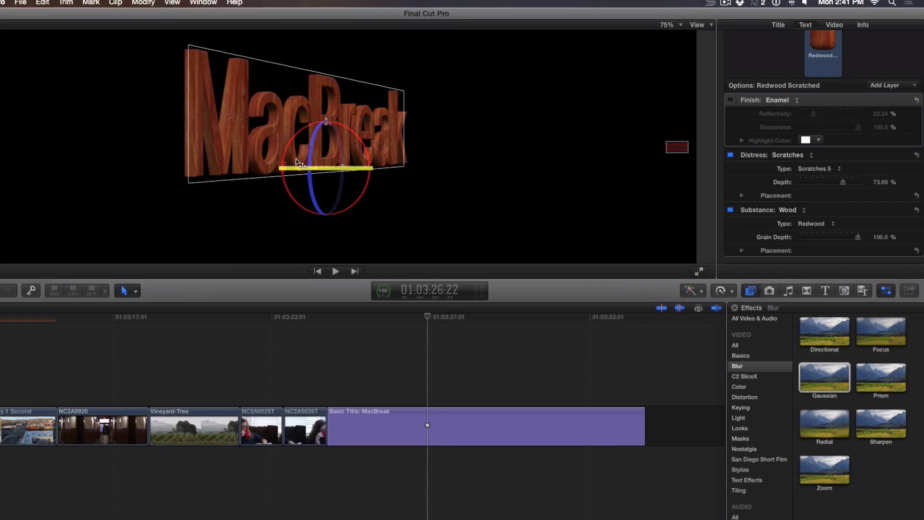
pyautogui.press('super+equal')
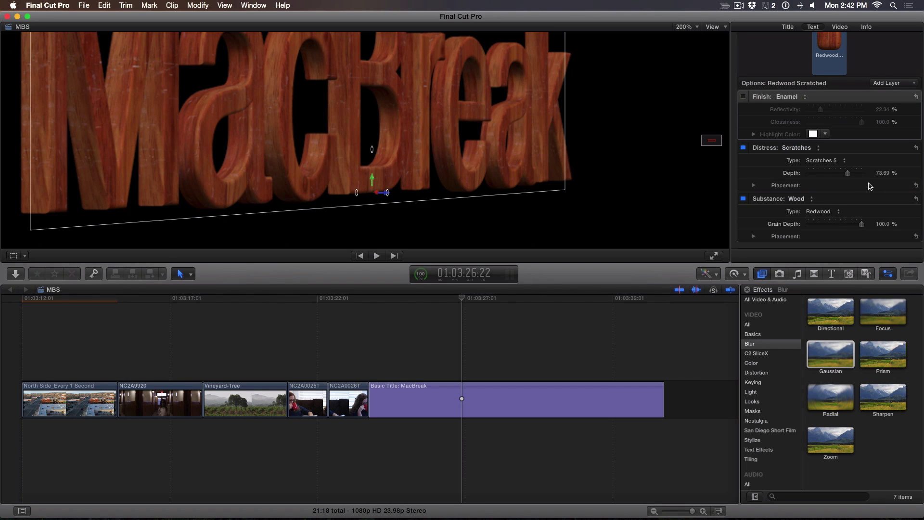
pyautogui.scroll(3, 871, 186)
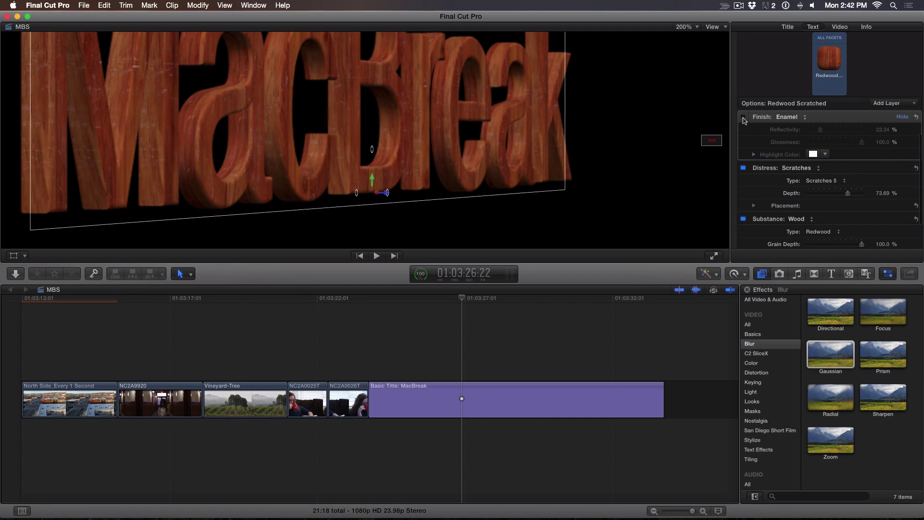
pyautogui.click(743, 118)
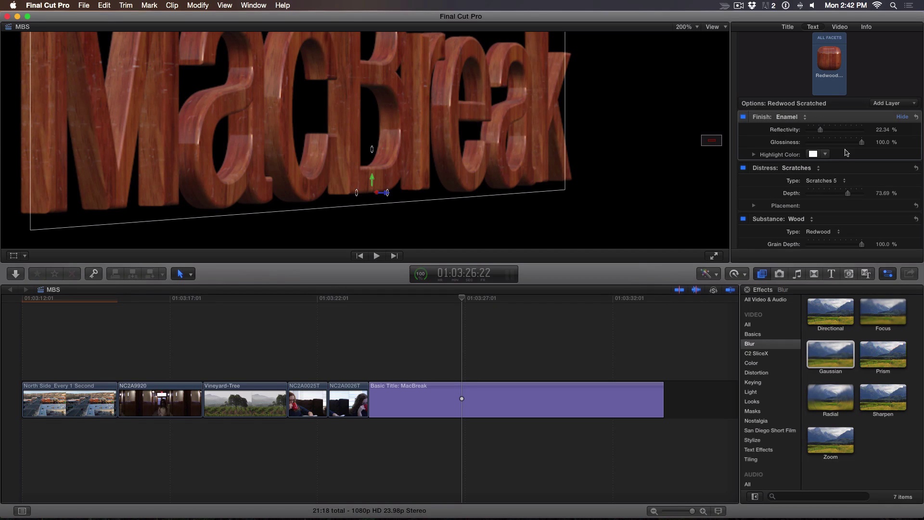
# Move Distress: Scratches above Finish: Enamel in the layer list and fit the title in the viewer
pyautogui.moveTo(856, 168); pyautogui.dragTo(845, 124)
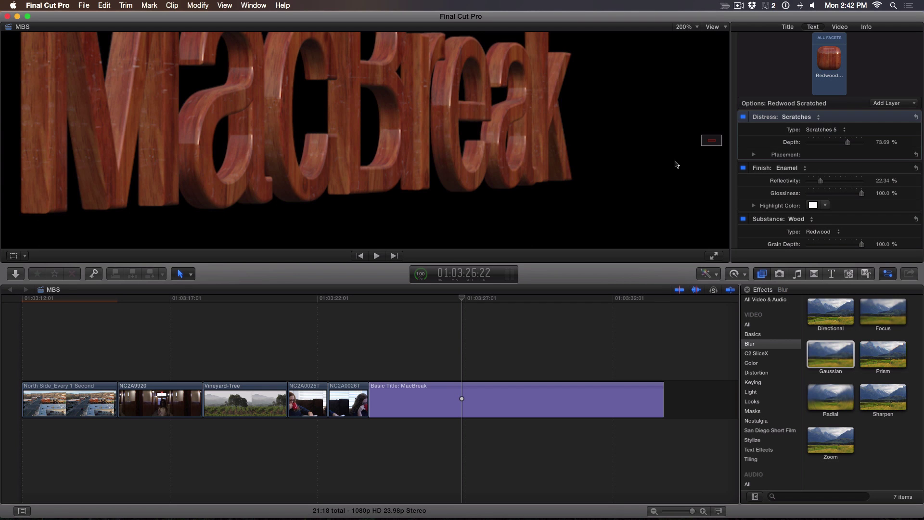
pyautogui.hotkey('shift', 'z')
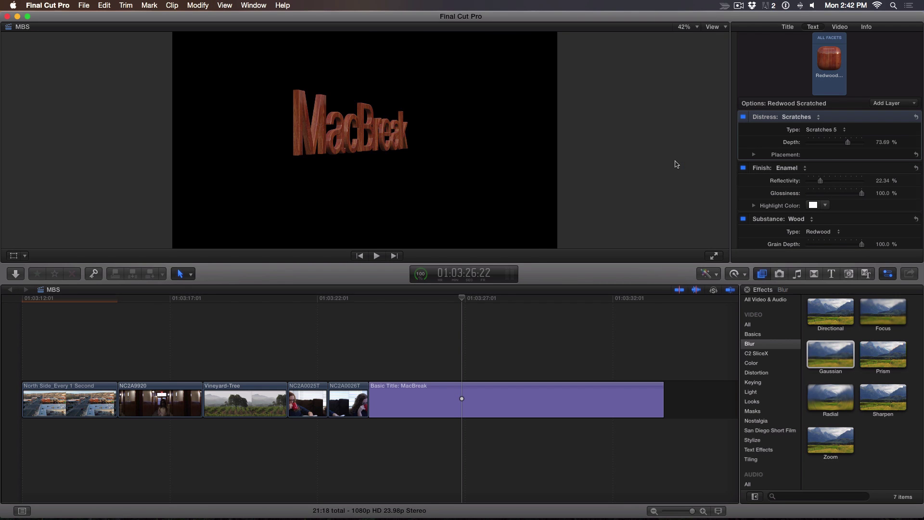